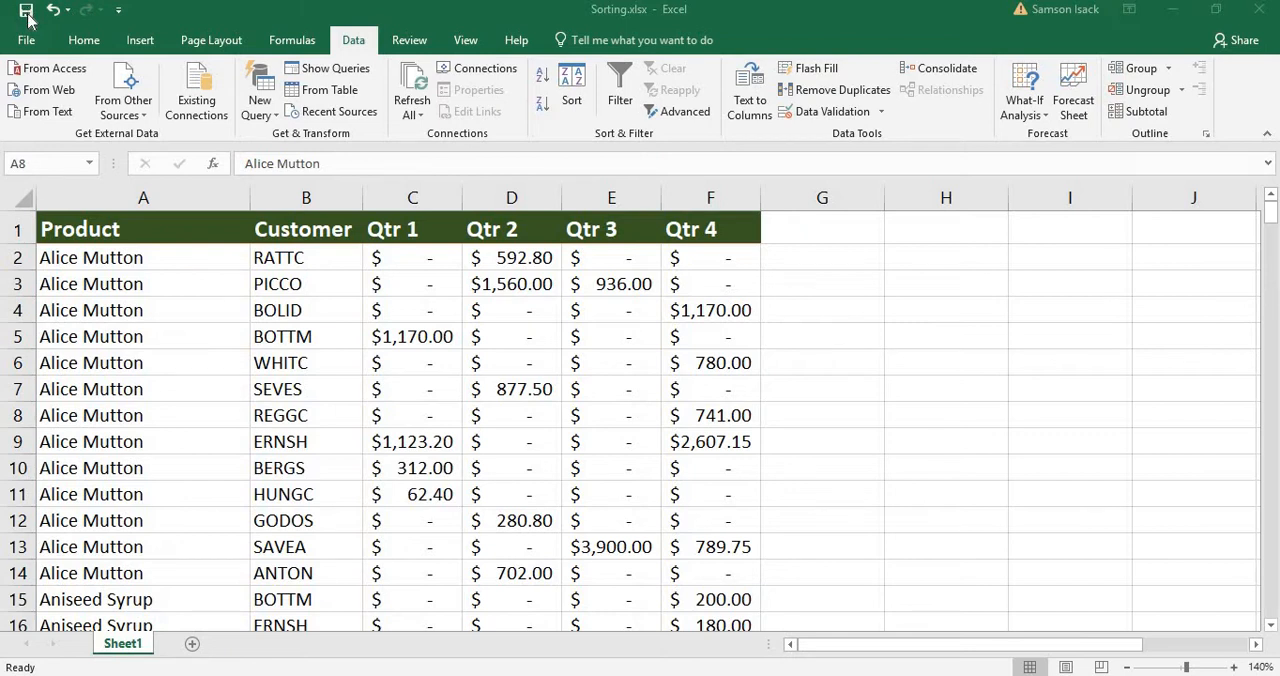
Save the workbook and show the Quick Access Toolbar below the ribbon.
click(27, 13)
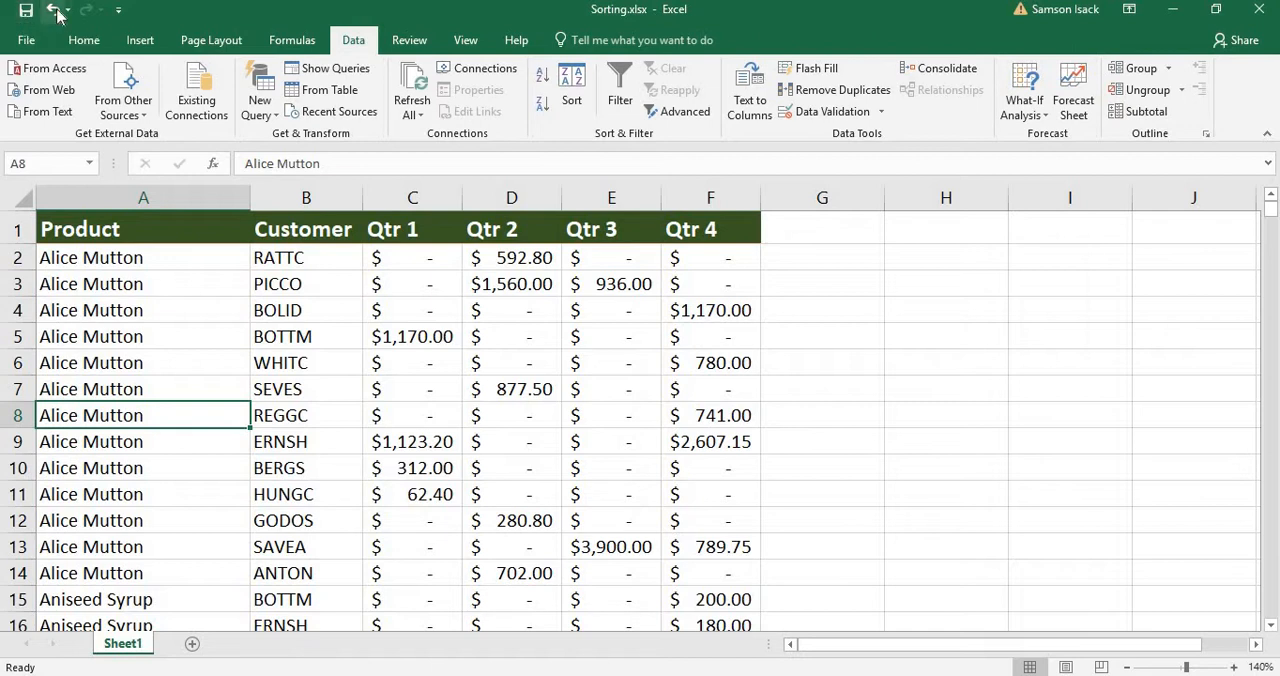
click(119, 12)
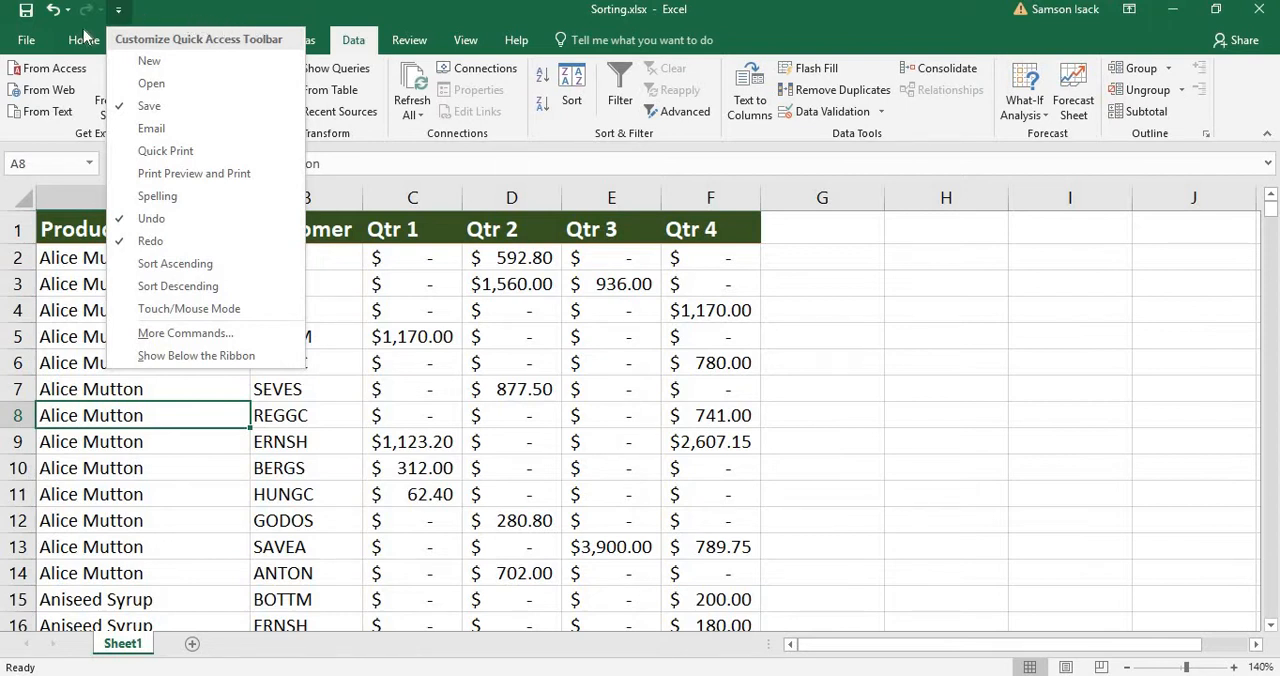
click(172, 357)
click(172, 360)
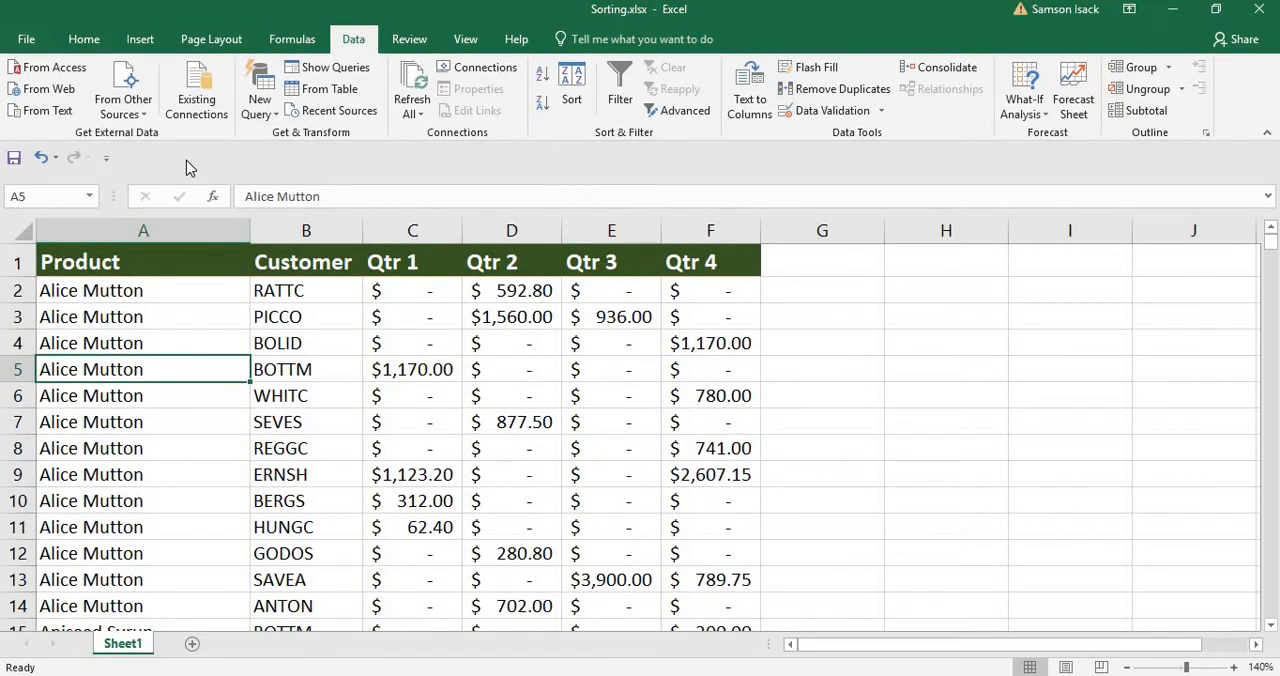
Select the Product header cell A1, save the workbook, and check the Save command in the file options.
click(100, 291)
click(120, 263)
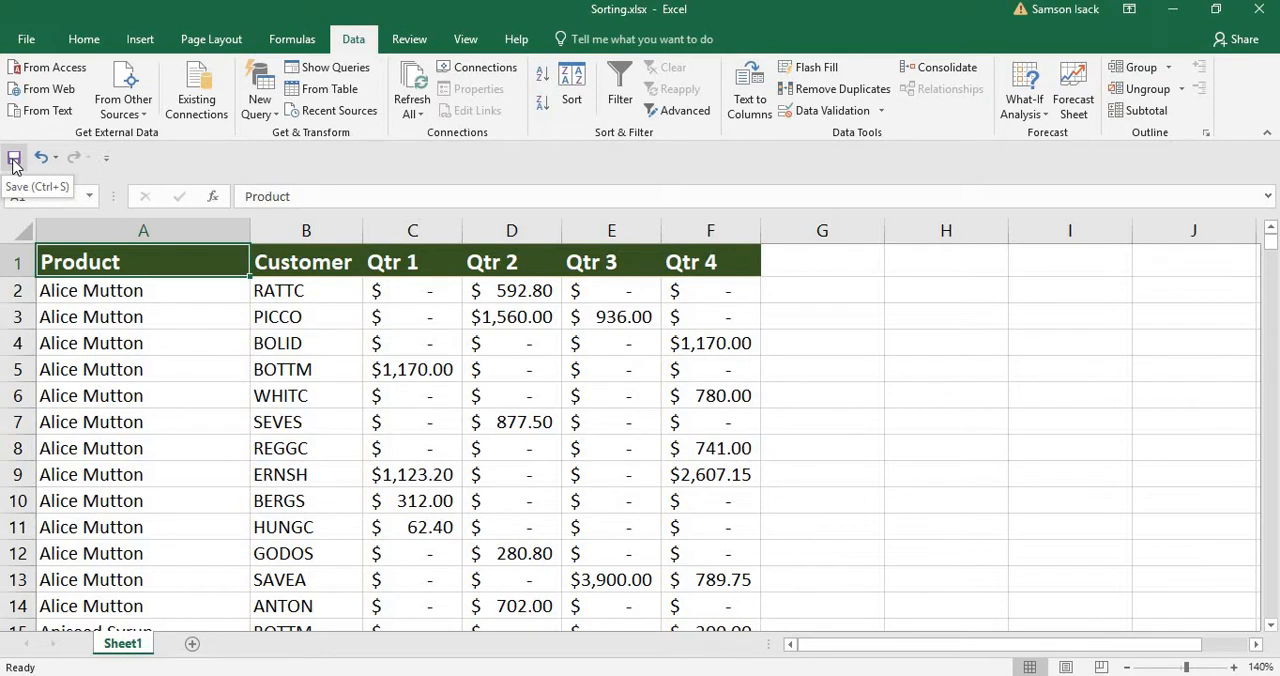
click(14, 162)
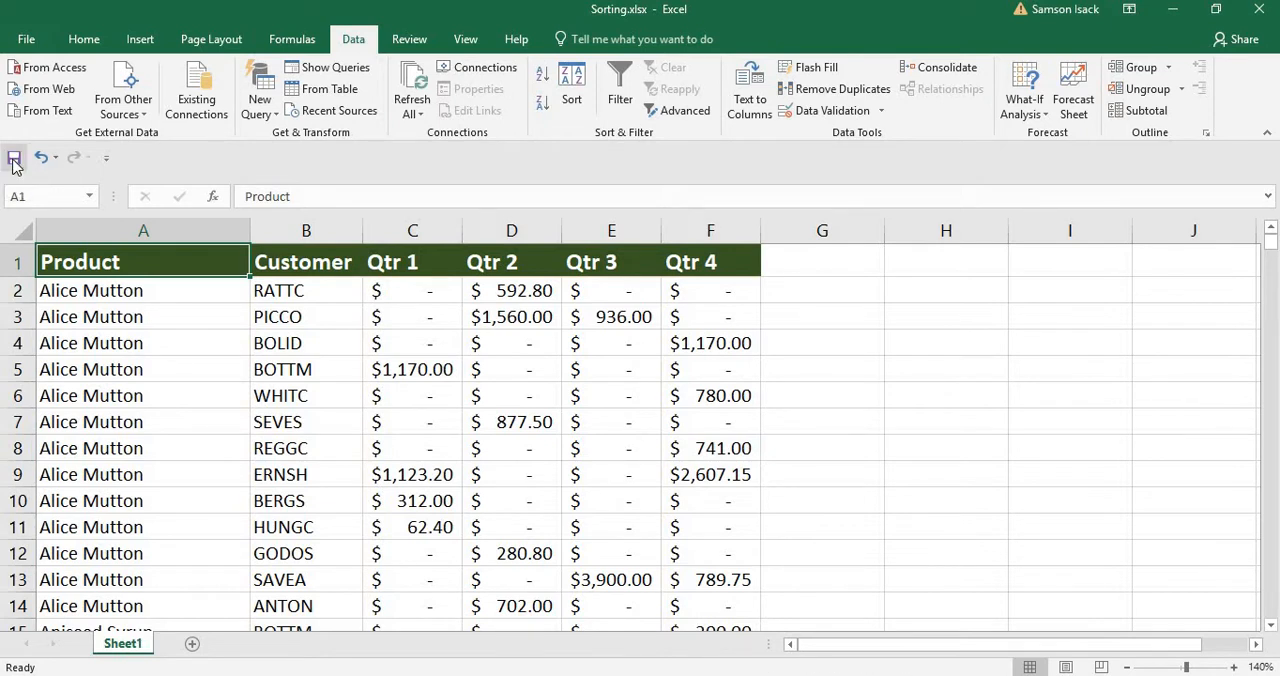
click(27, 40)
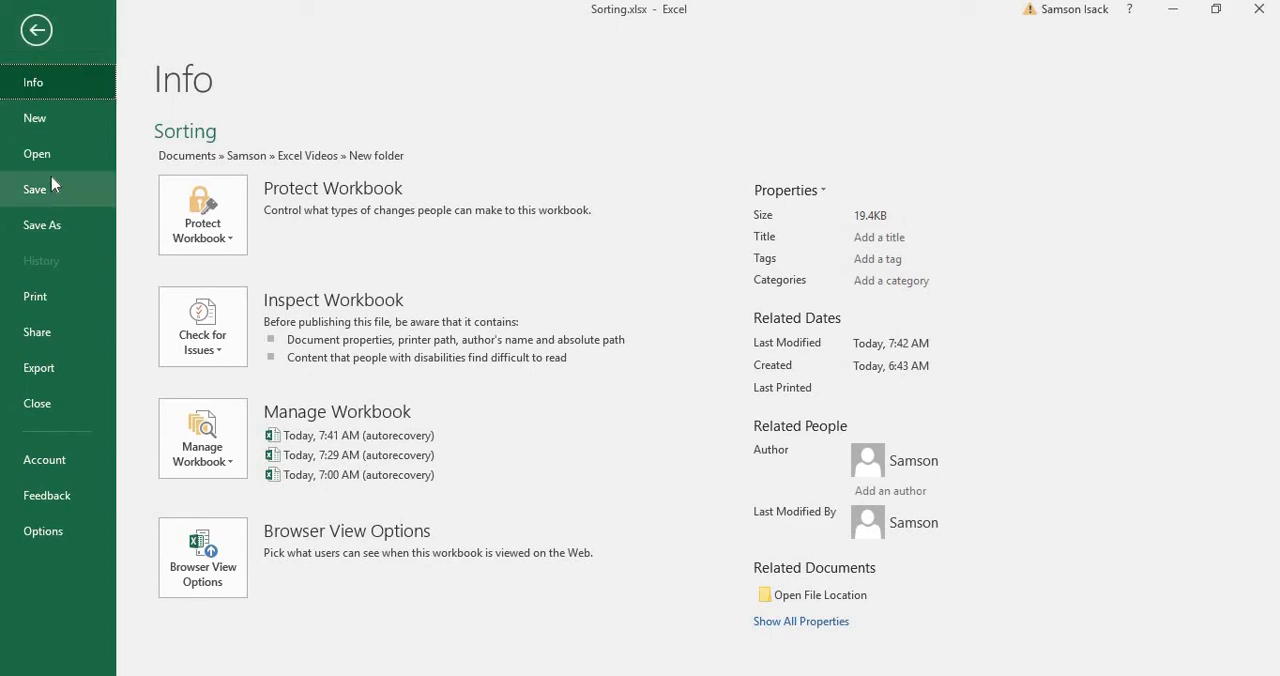
click(37, 31)
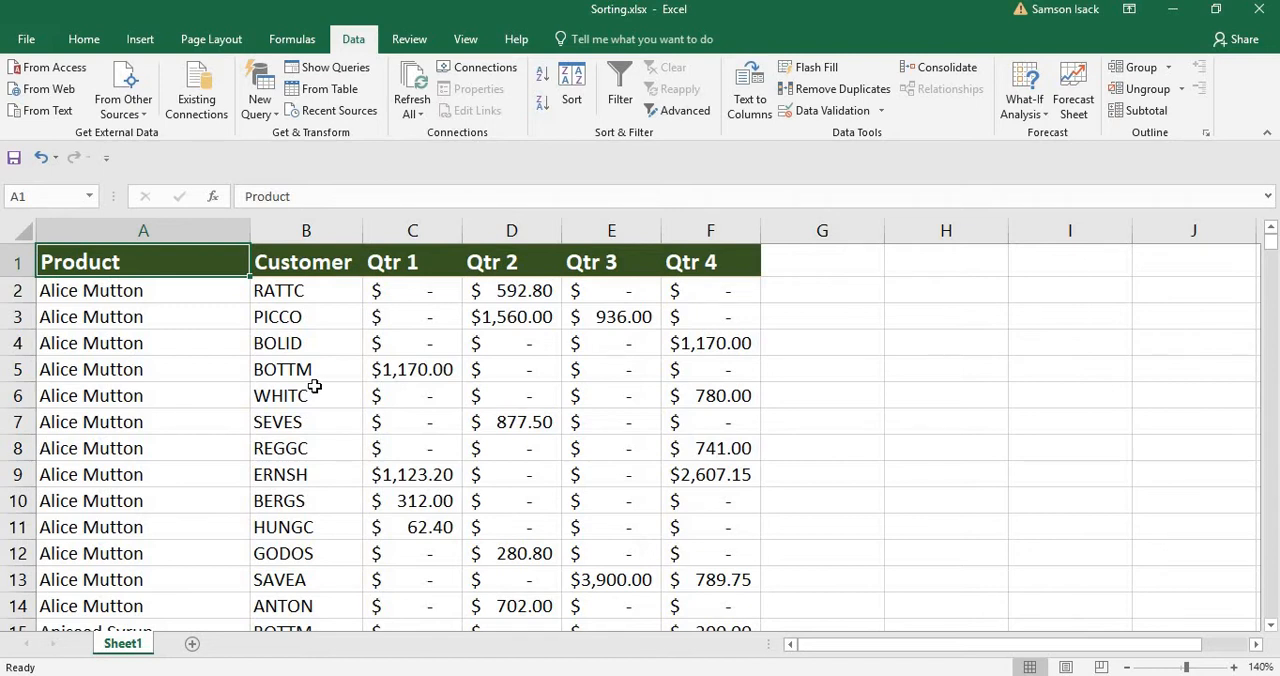
Add the New, Open, Sort Ascending and Sort Descending commands to the Quick Access Toolbar.
click(107, 159)
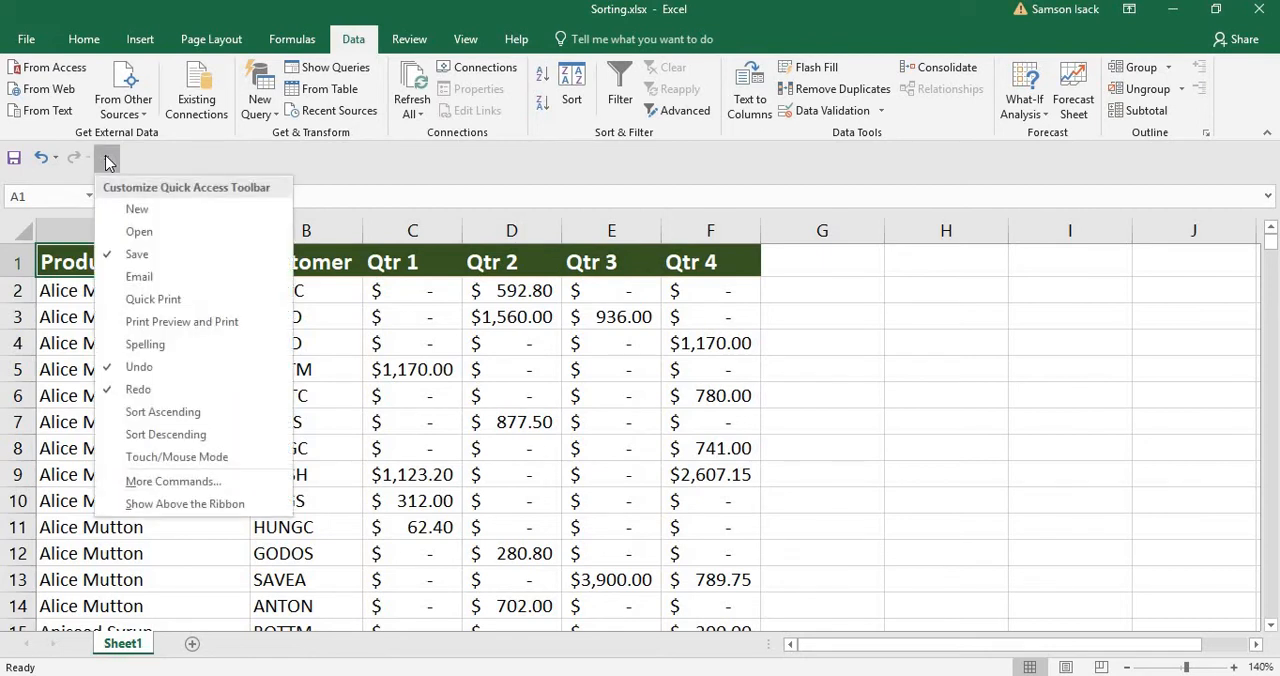
click(212, 218)
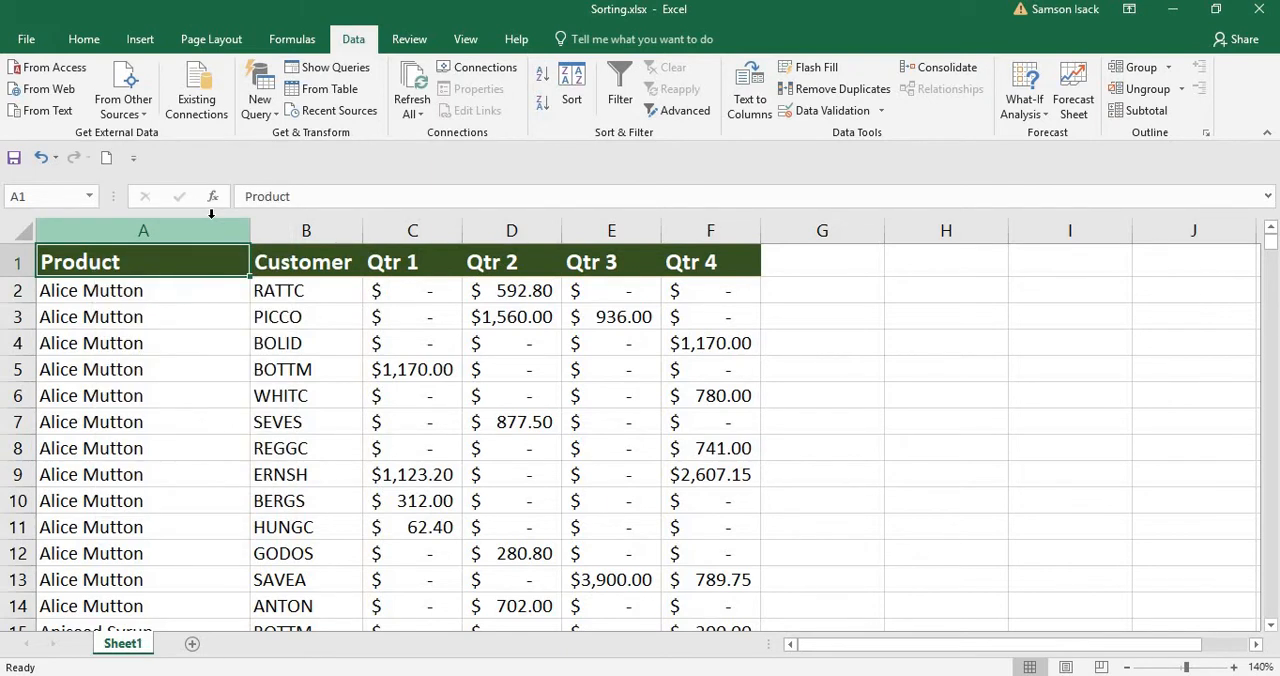
click(133, 158)
click(166, 231)
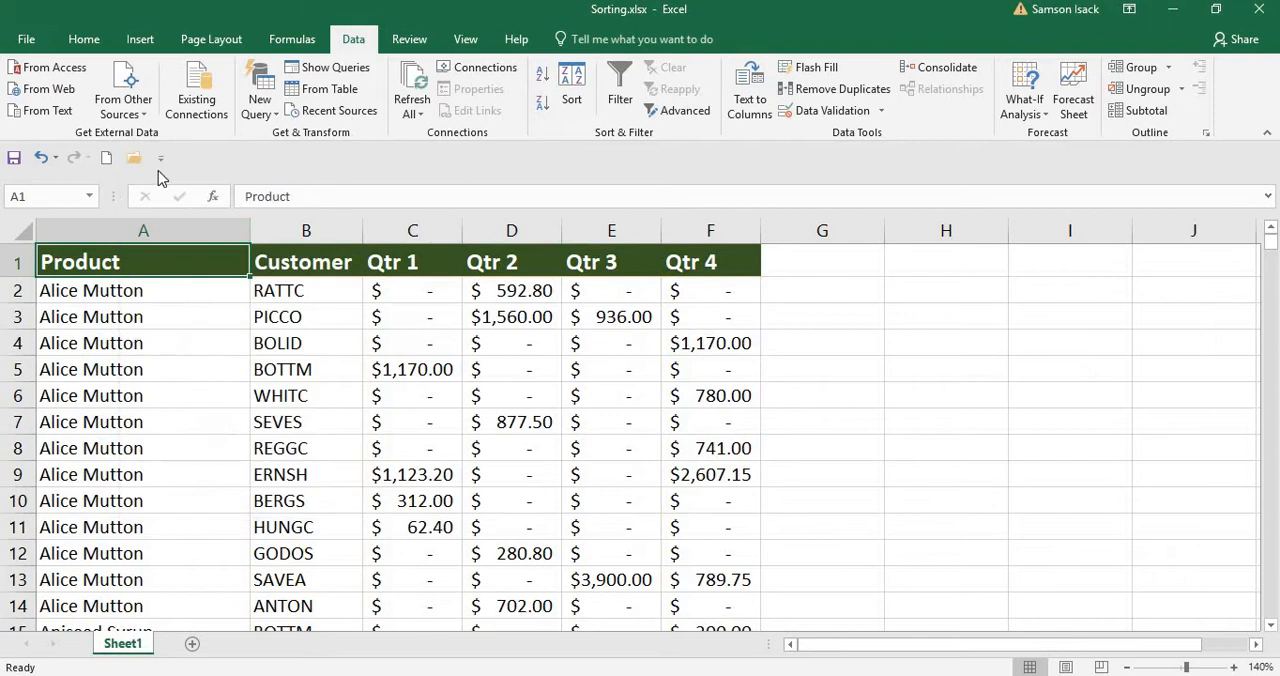
click(160, 158)
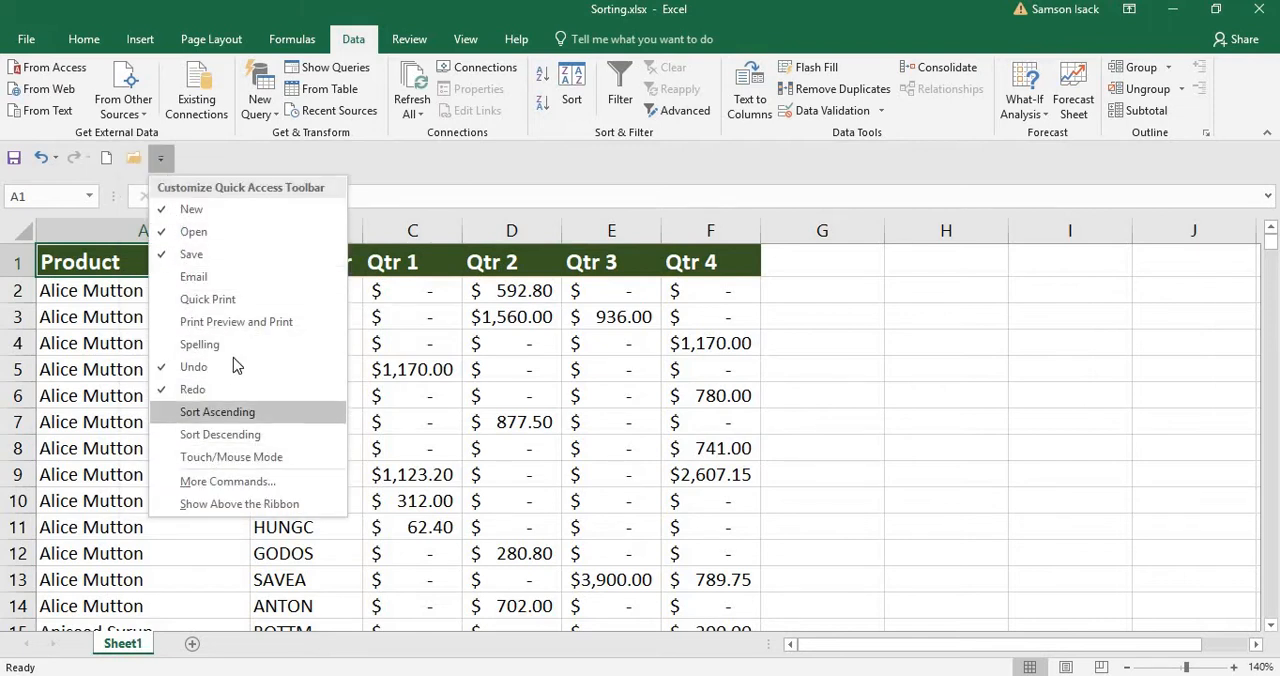
click(236, 419)
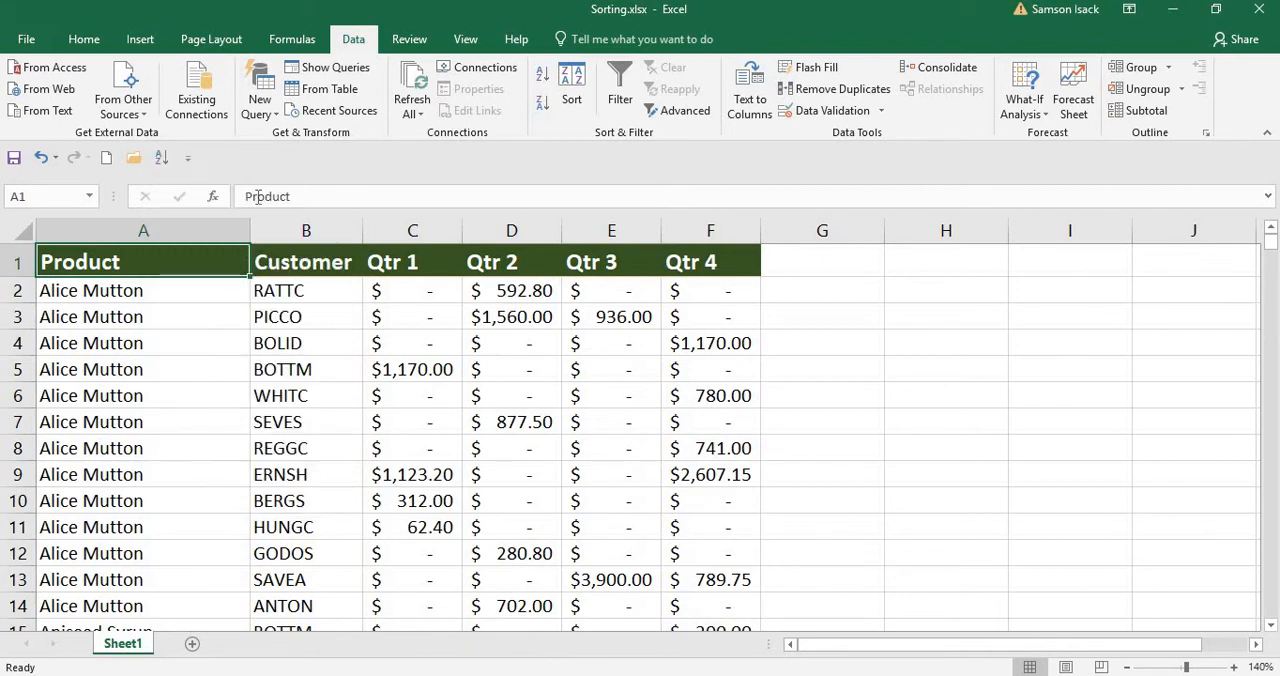
click(188, 158)
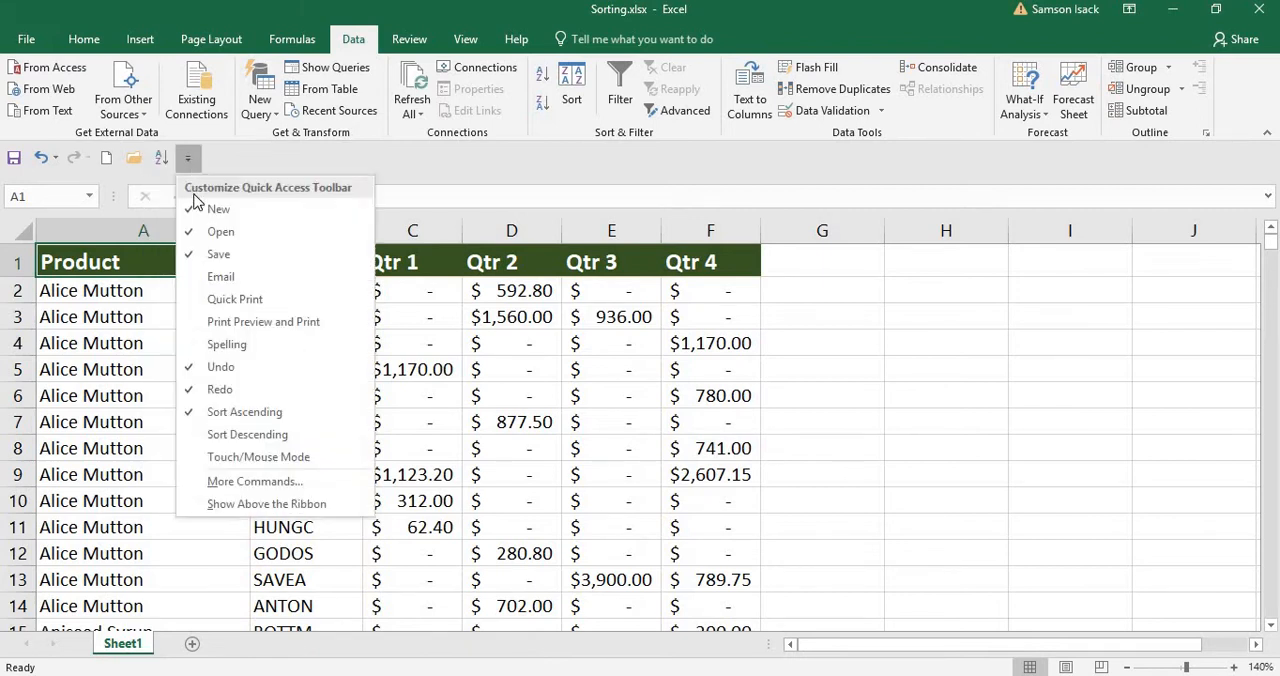
click(262, 436)
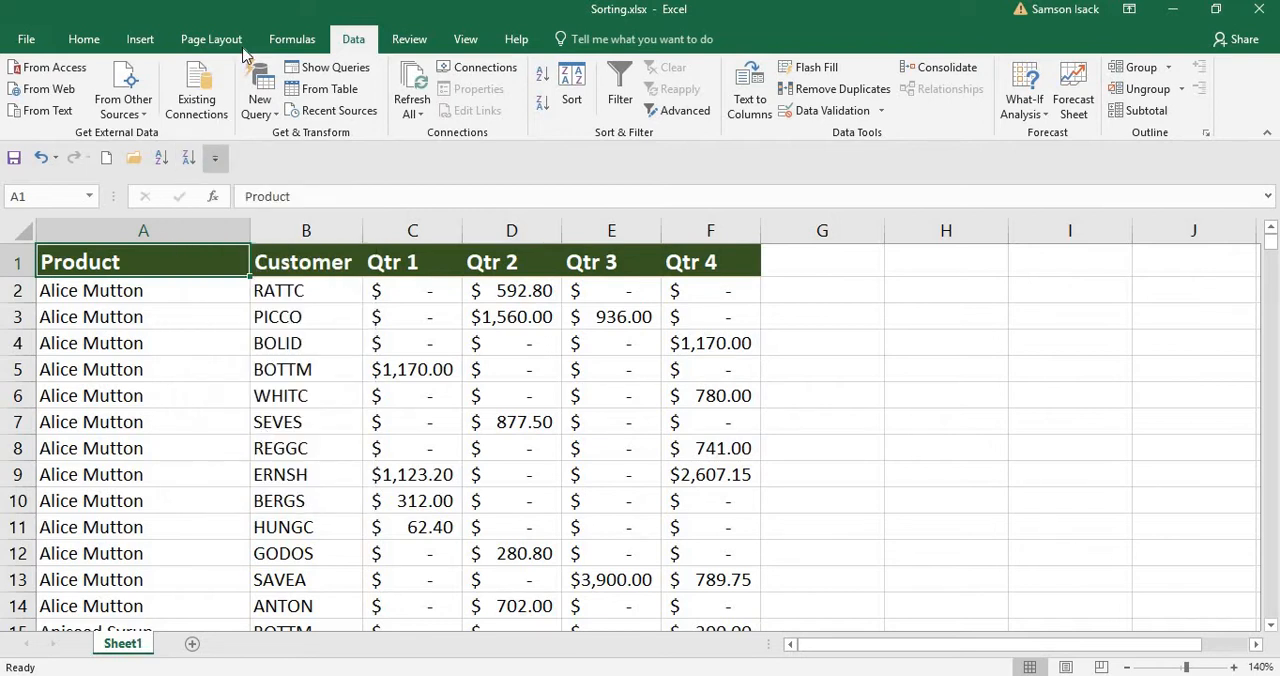
click(292, 39)
click(216, 160)
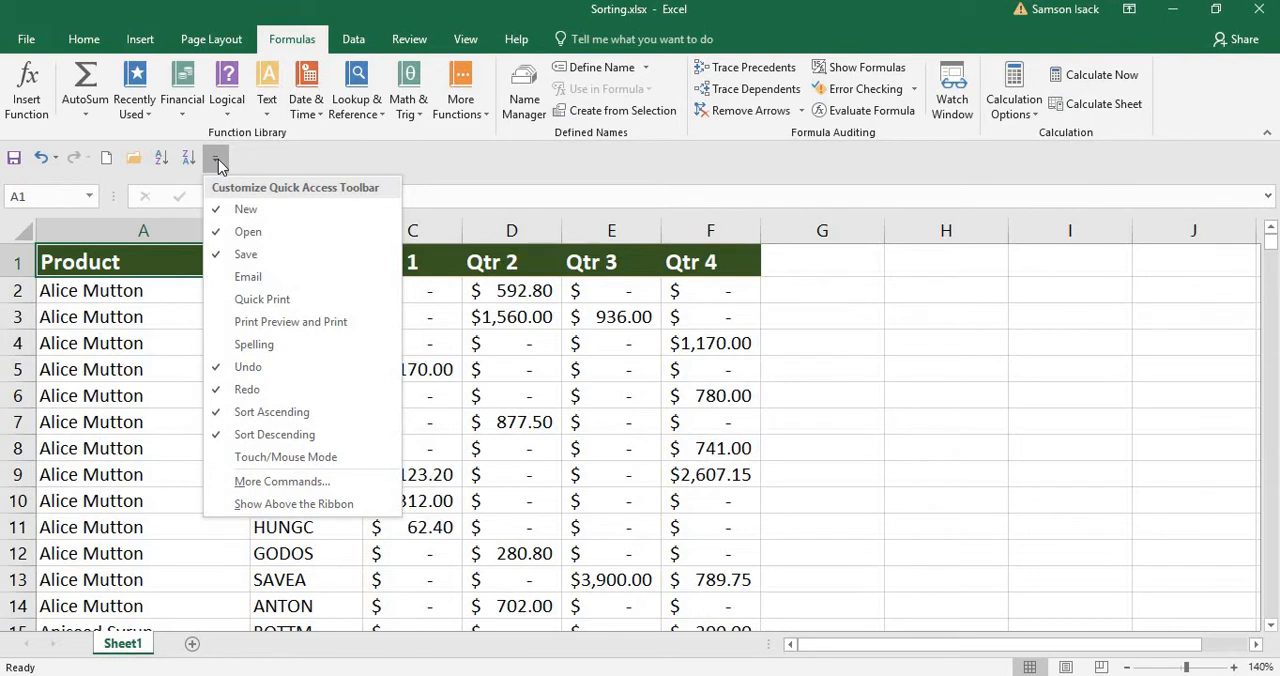
click(245, 164)
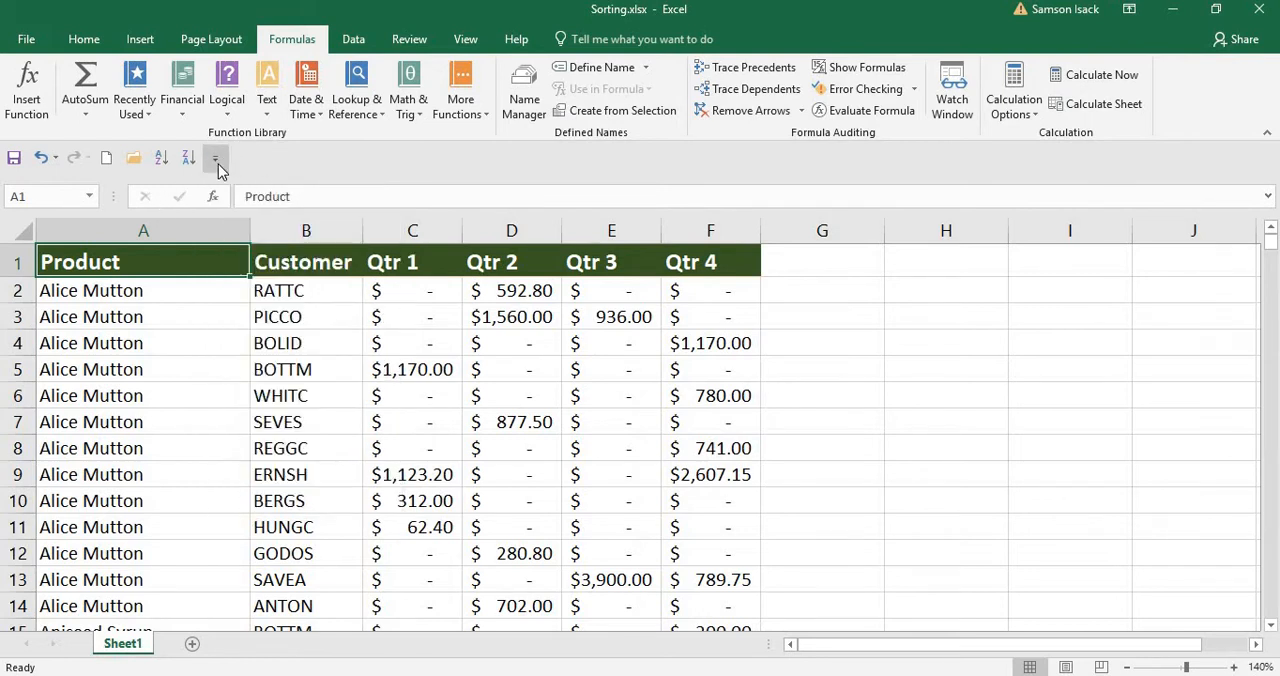
Remove the Sort Ascending, Sort Descending and Open commands from the Quick Access Toolbar.
click(215, 163)
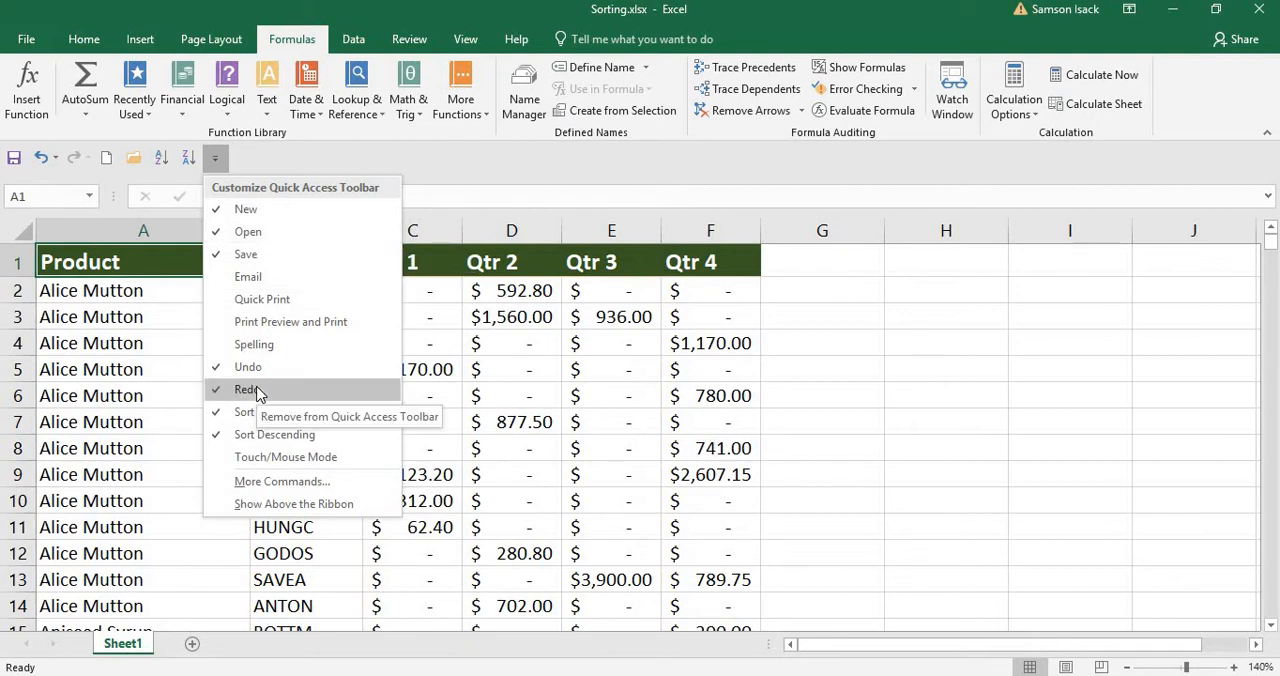
click(286, 416)
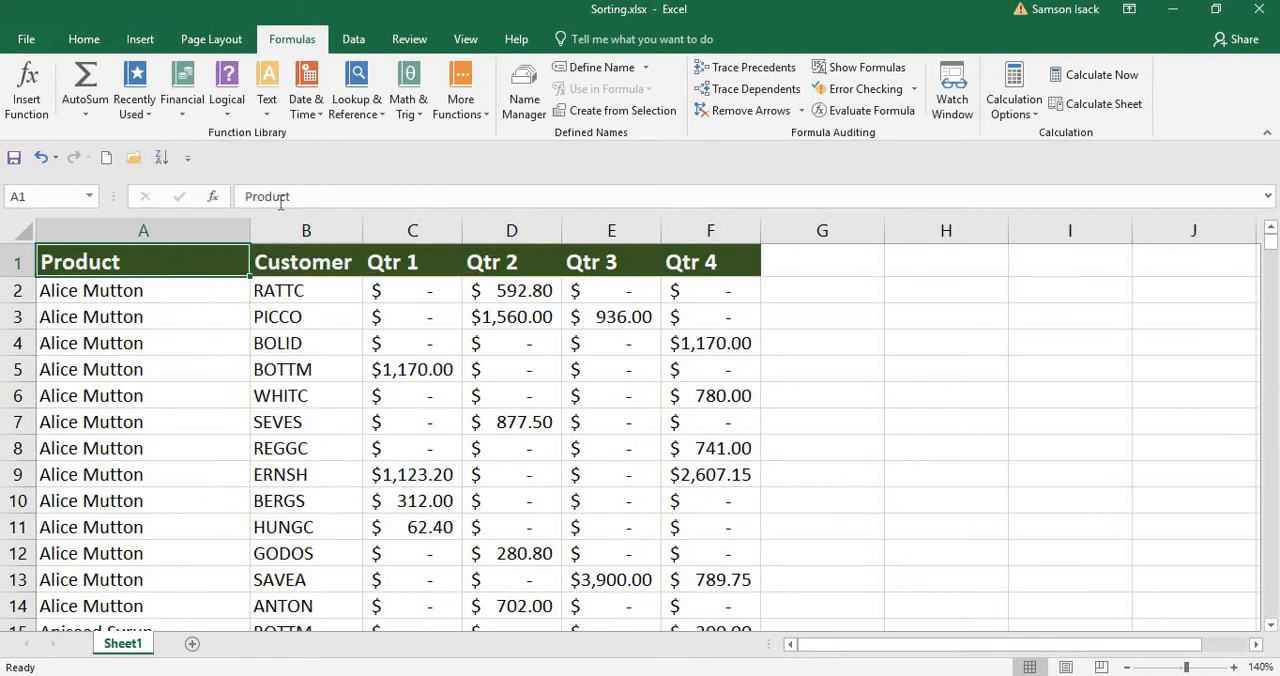
click(188, 158)
click(243, 432)
click(160, 158)
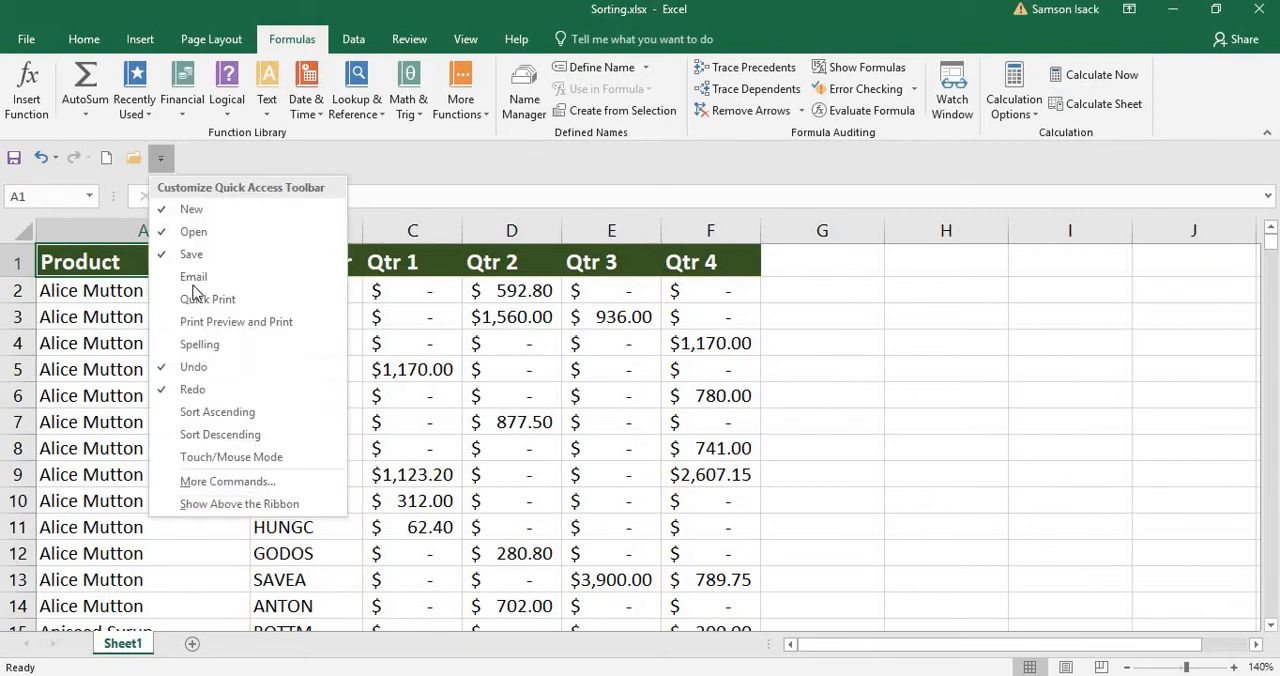
click(194, 231)
Open the full customization options for the Quick Access Toolbar and reposition the dialog over the sheet.
click(133, 158)
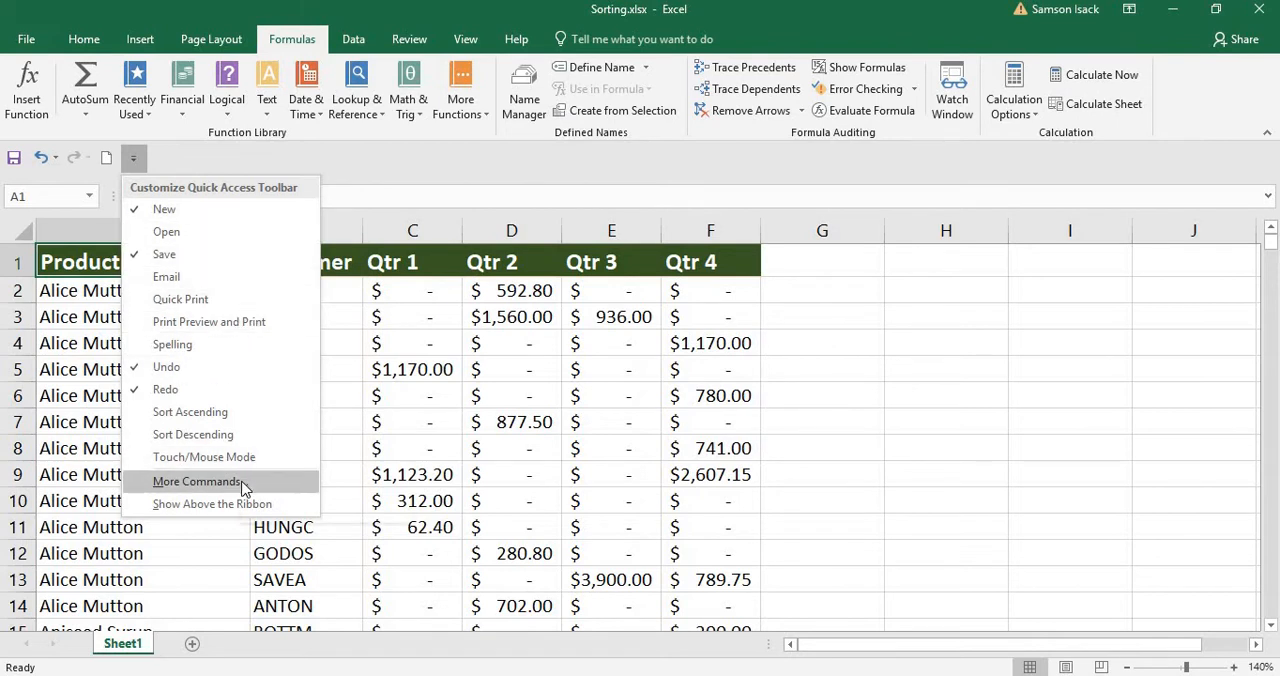
click(197, 481)
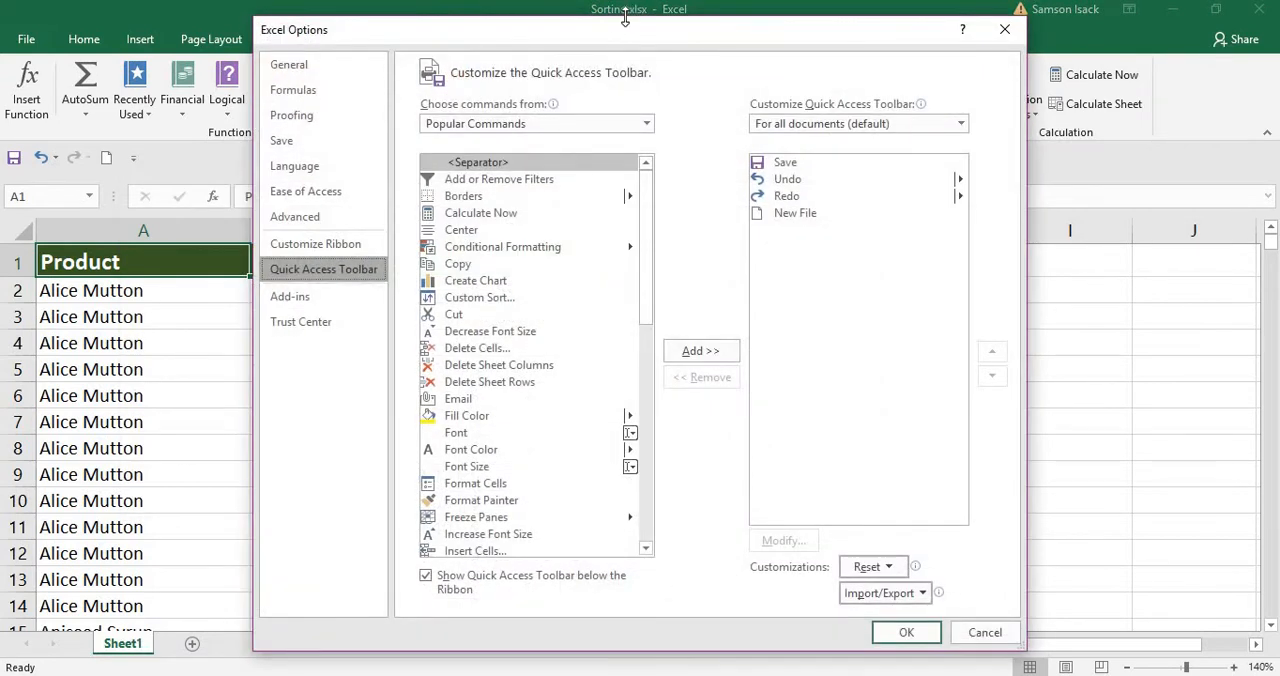
drag(606, 38, 434, 46)
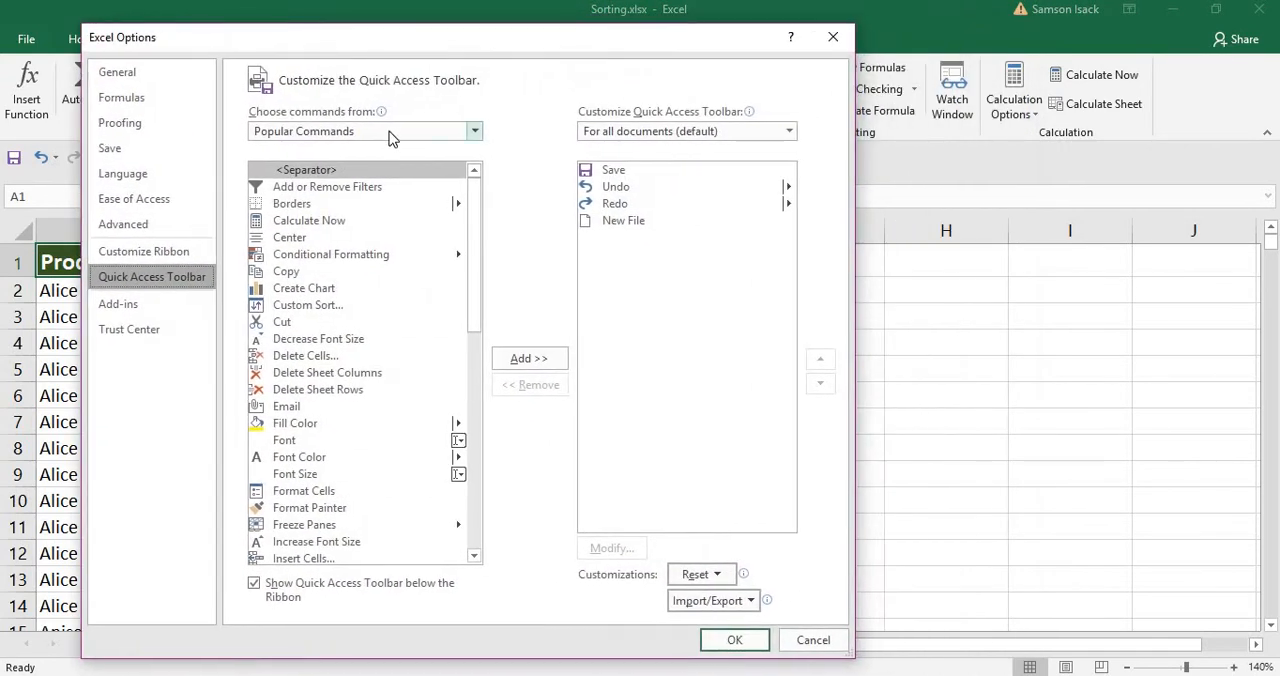
Examine the All Commands and Popular Commands lists of commands available for the Quick Access Toolbar.
click(474, 132)
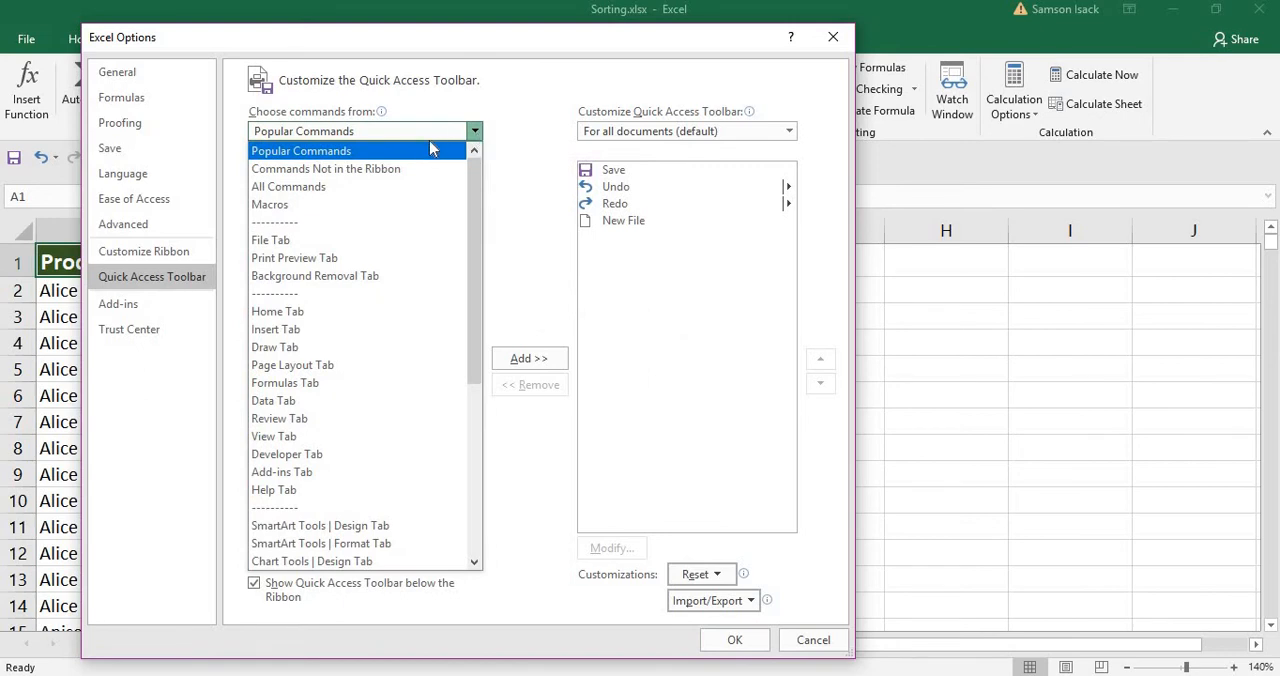
click(376, 187)
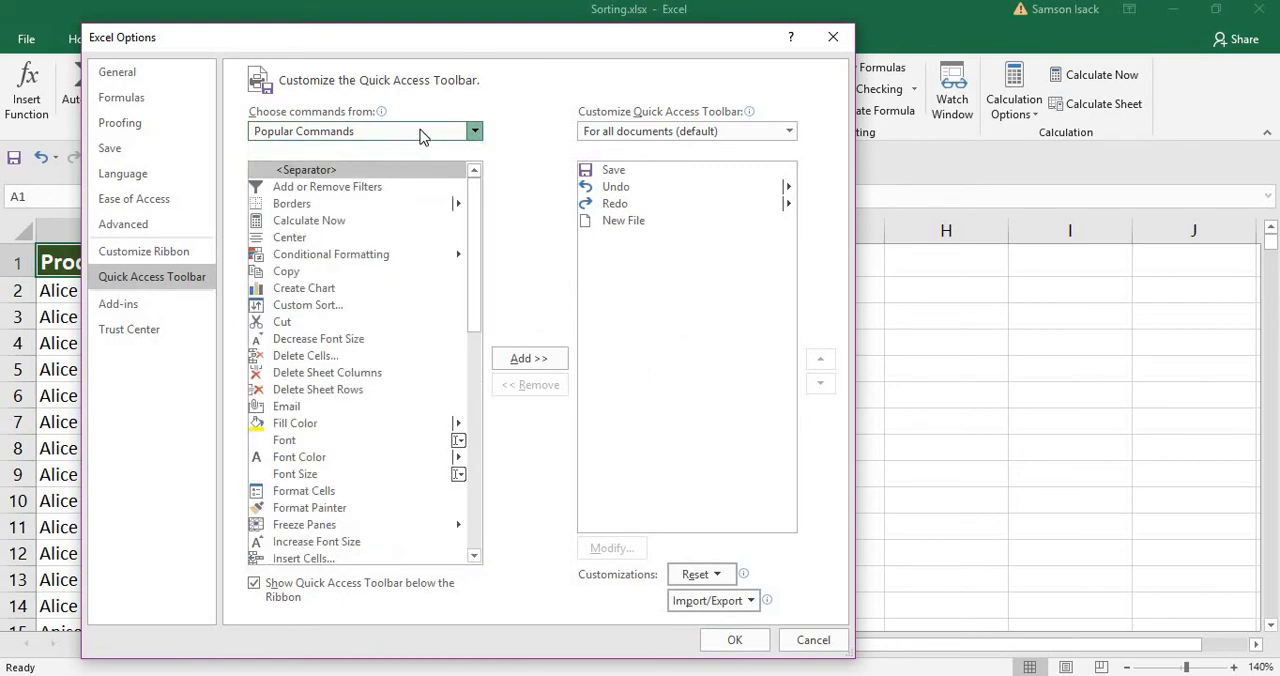
click(468, 129)
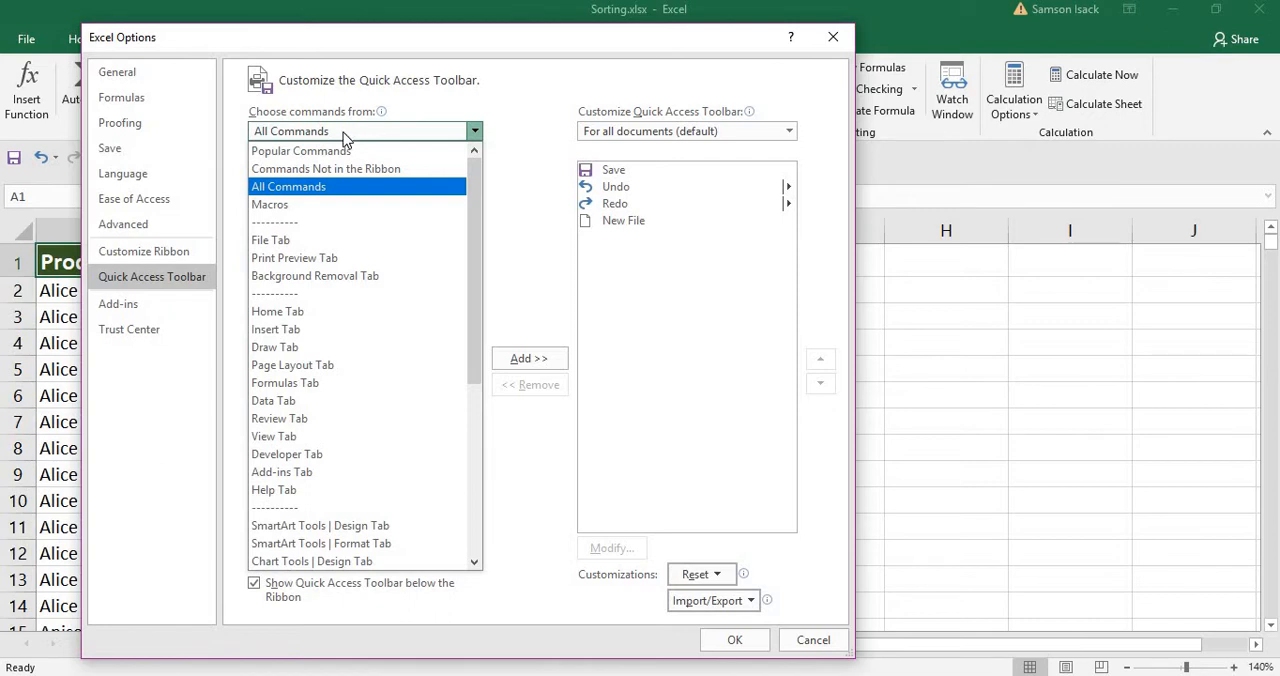
click(343, 187)
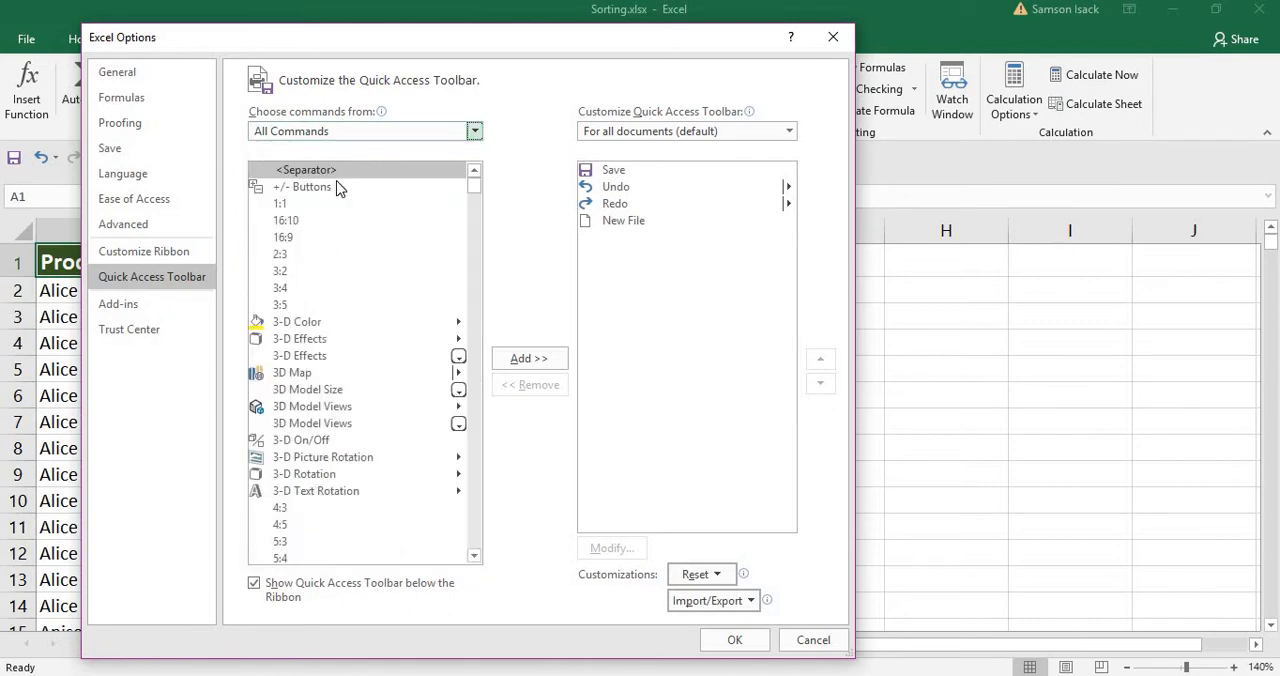
mouse_move(478, 189)
mouse_down()
mouse_move(478, 228)
mouse_move(485, 172)
mouse_up()
click(390, 133)
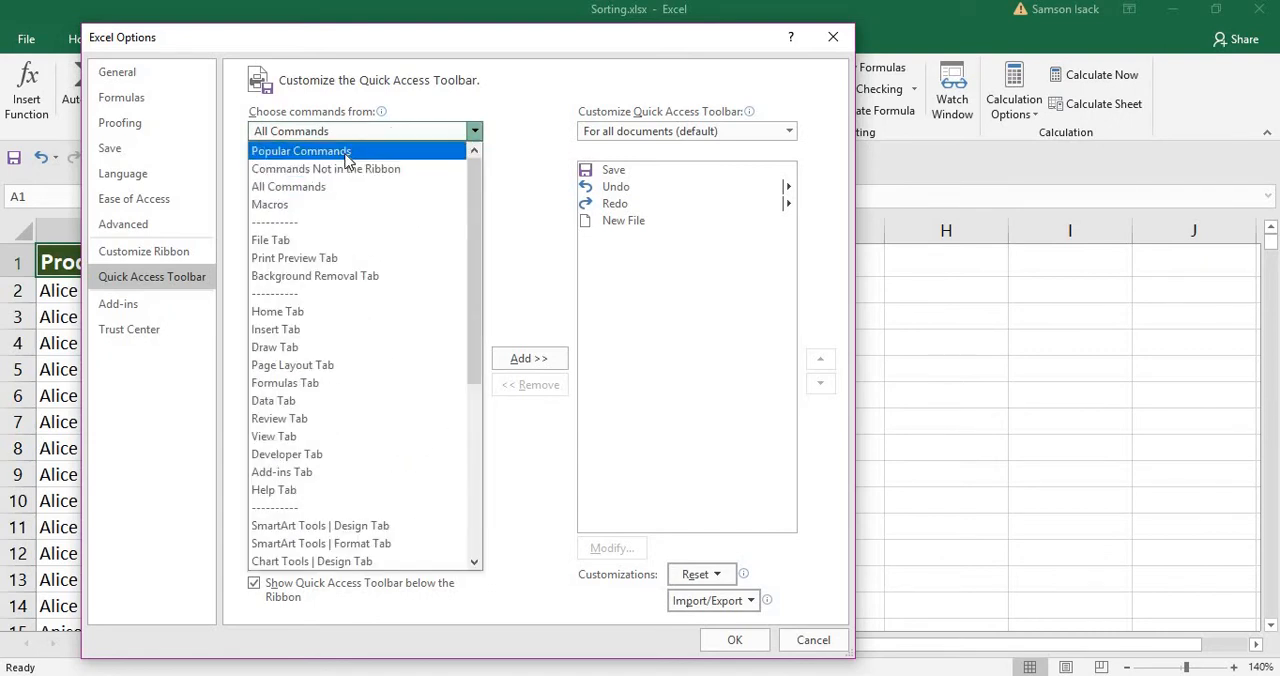
click(345, 151)
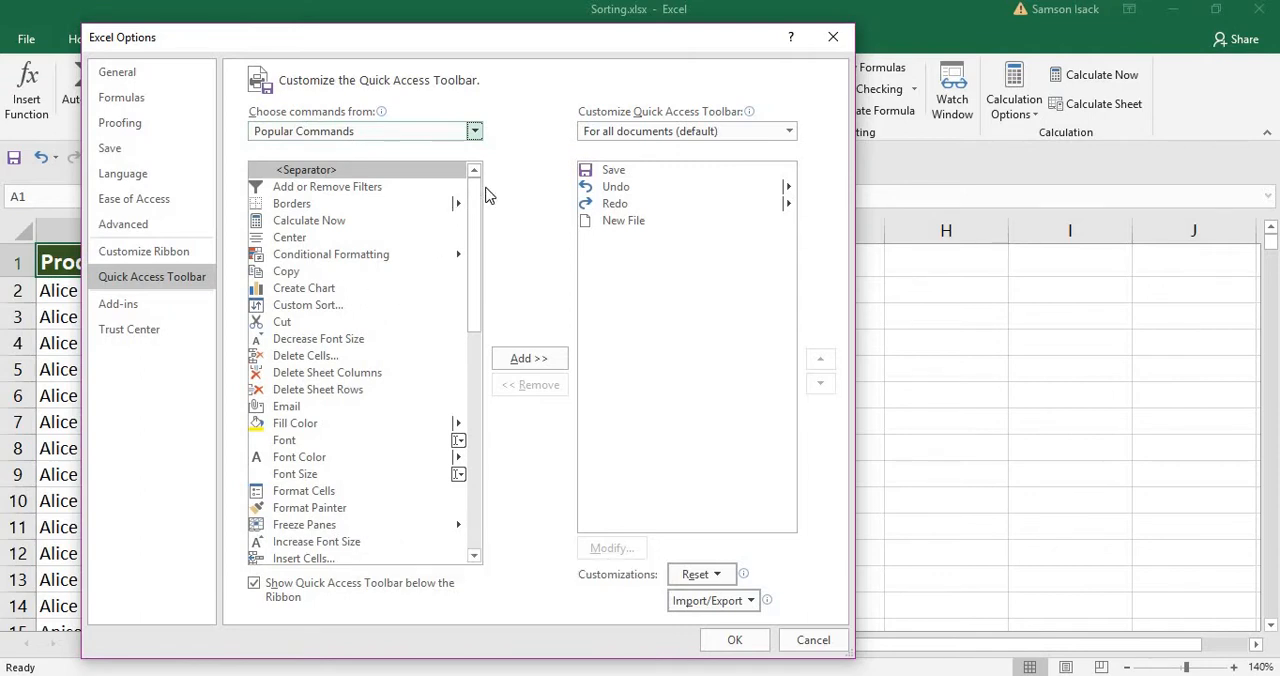
drag(479, 217, 491, 157)
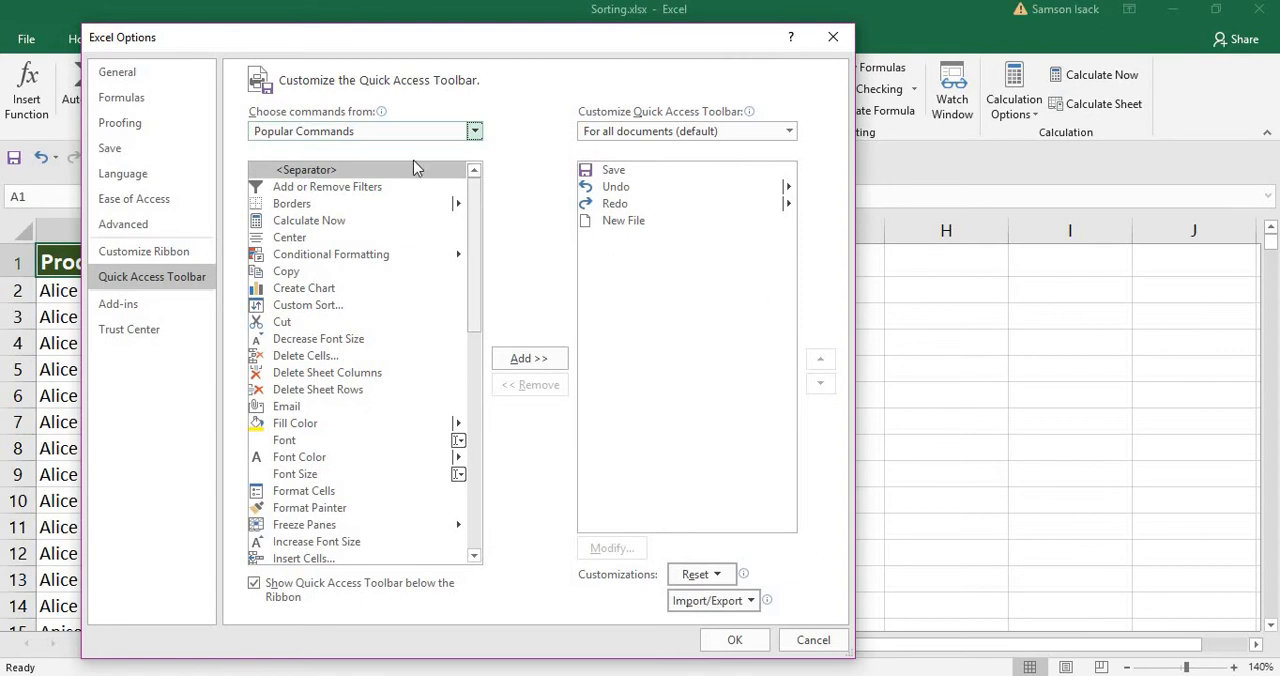
Add the Change Chart Type command from the All Commands list to the Quick Access Toolbar.
click(370, 134)
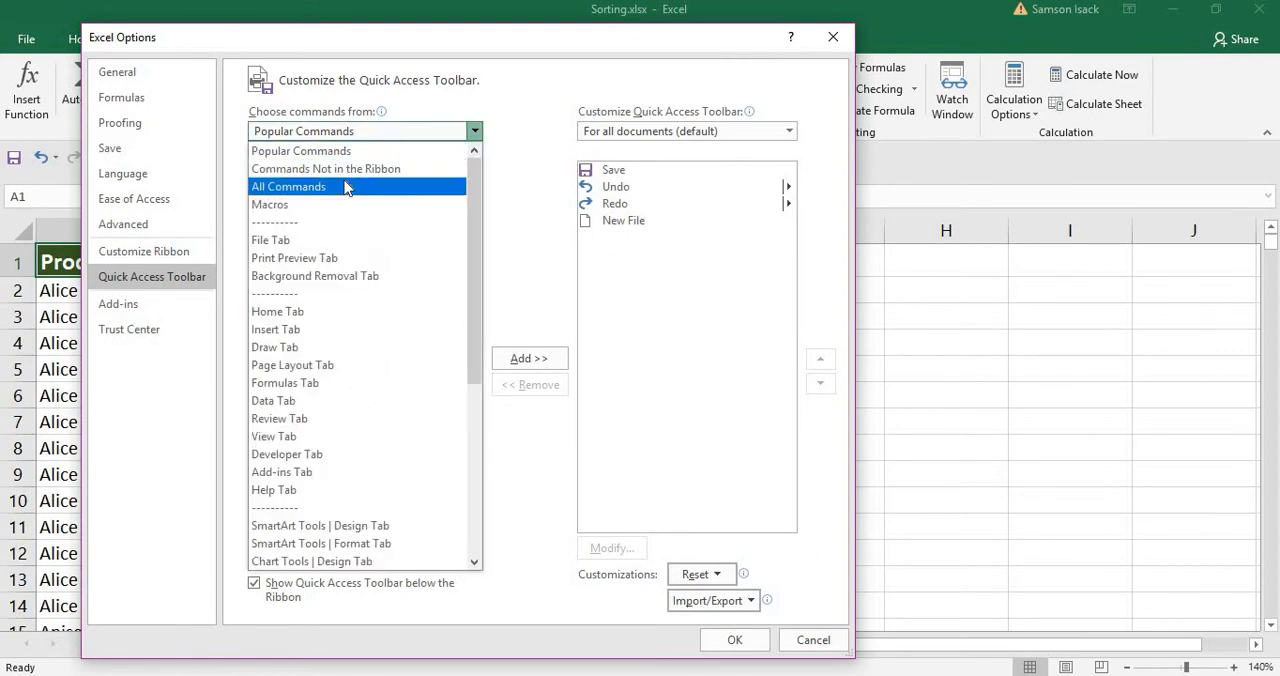
click(351, 185)
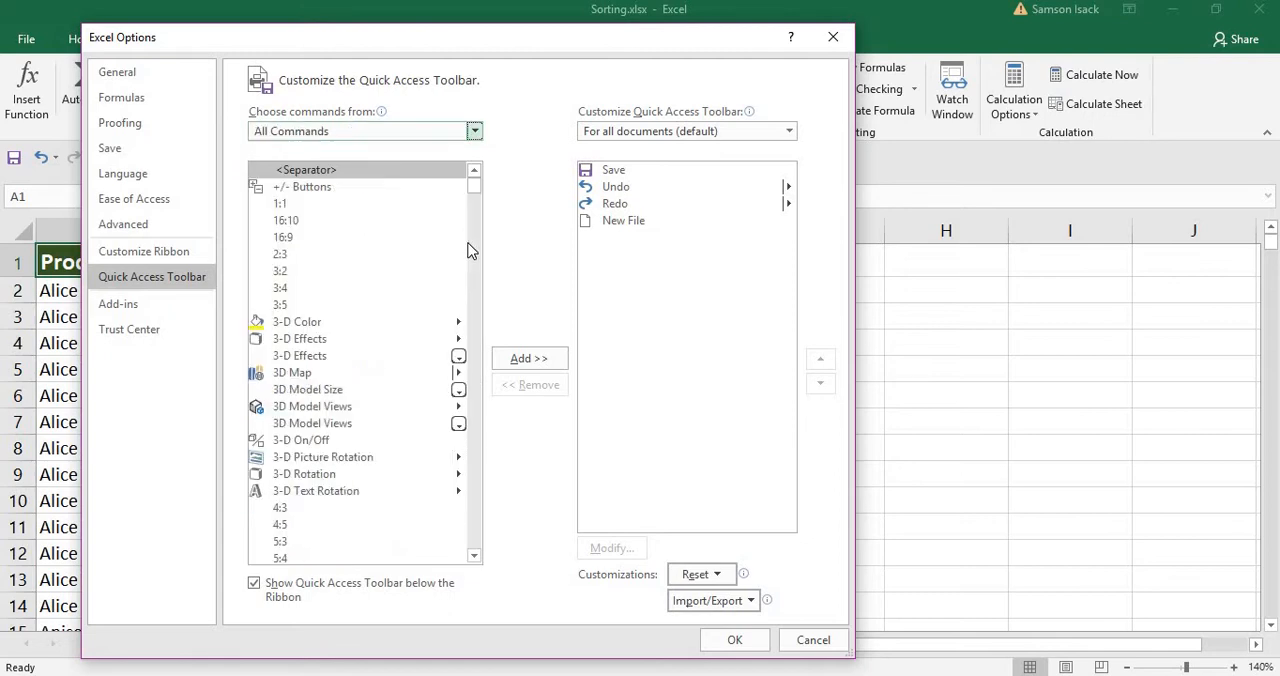
click(473, 220)
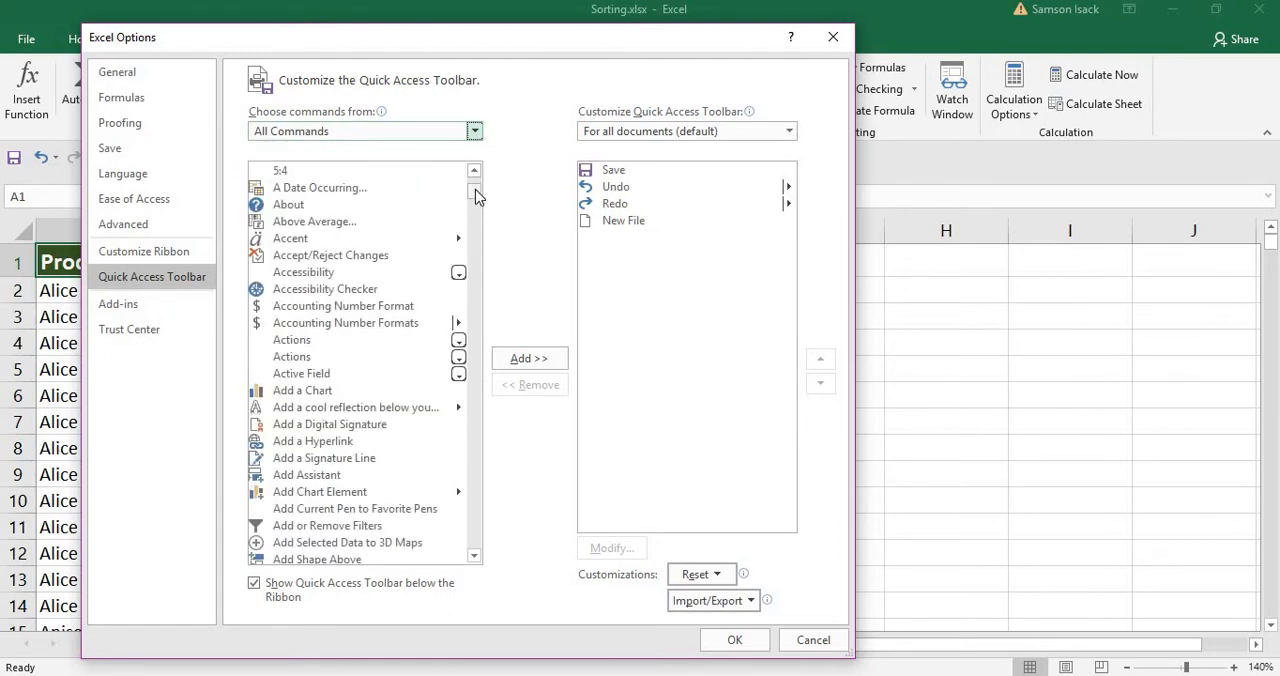
drag(476, 189, 485, 233)
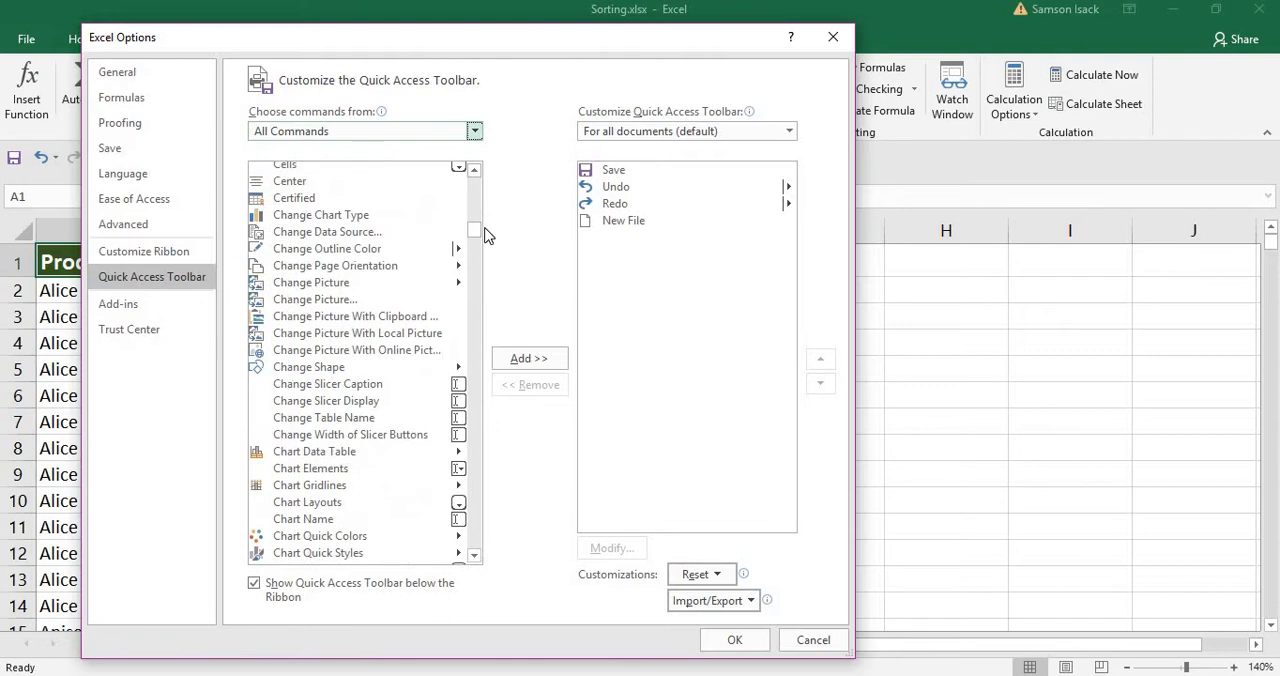
click(322, 216)
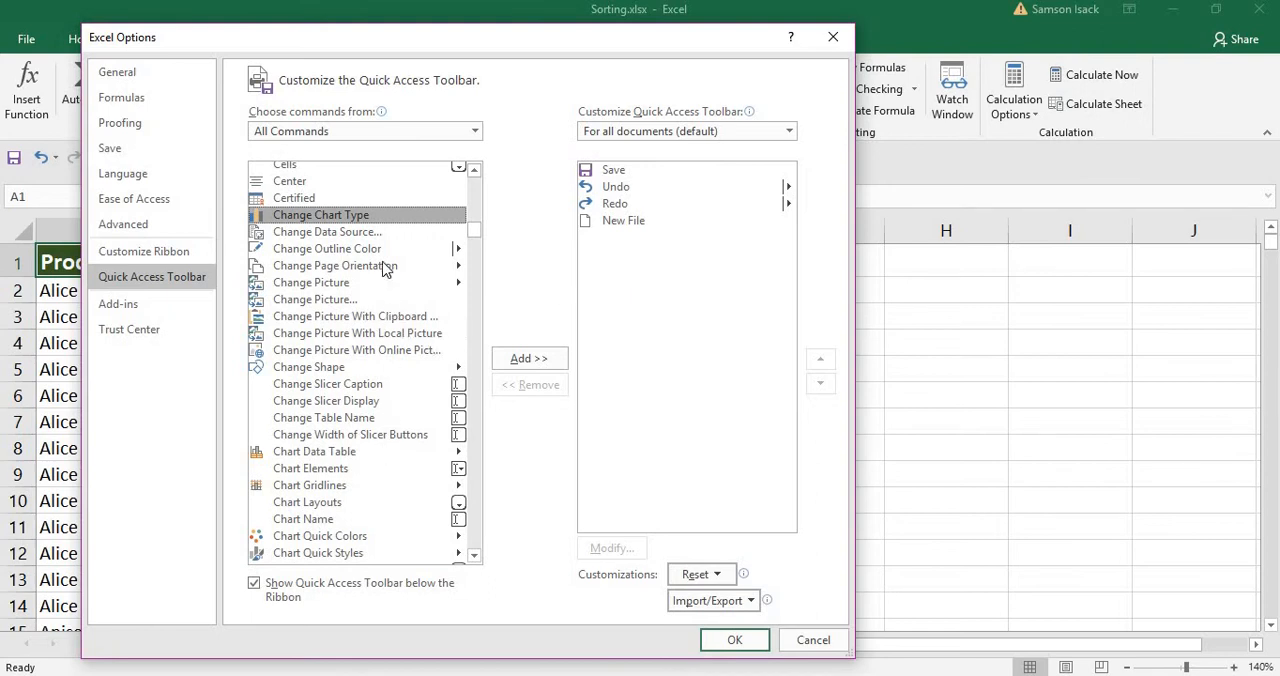
click(524, 366)
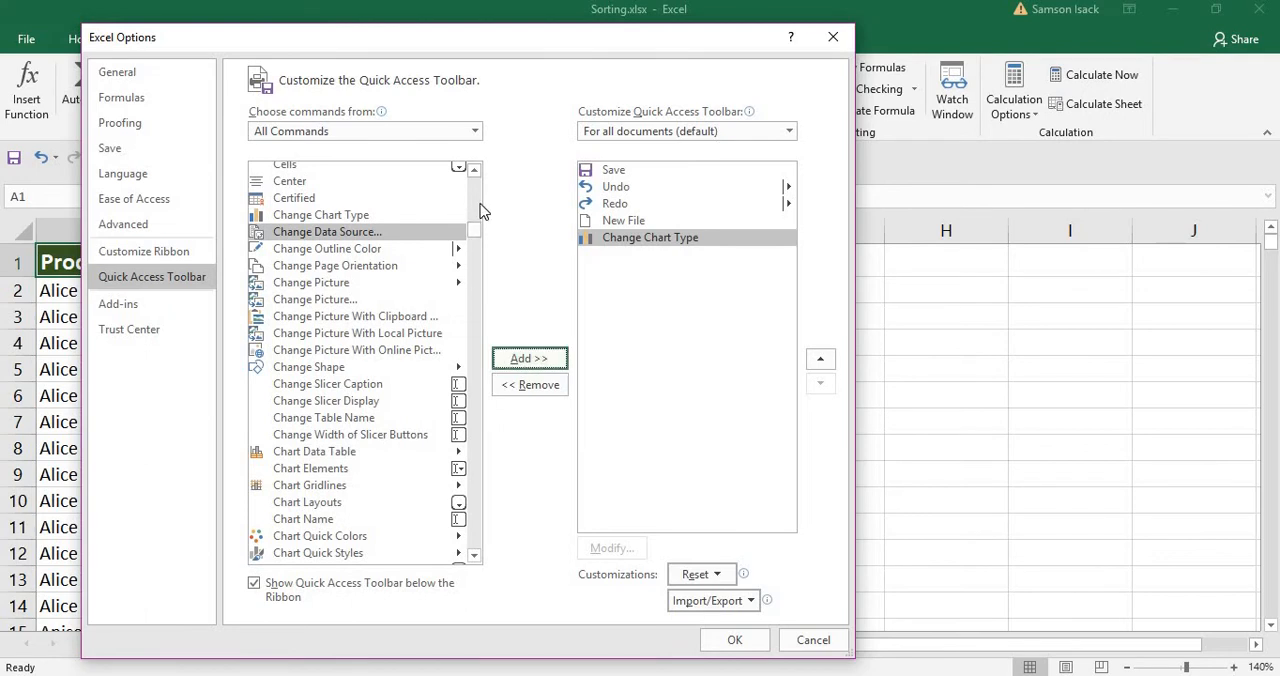
Add the AutoFilter command from the All Commands list to the Quick Access Toolbar and reposition the dialog.
drag(476, 234, 476, 216)
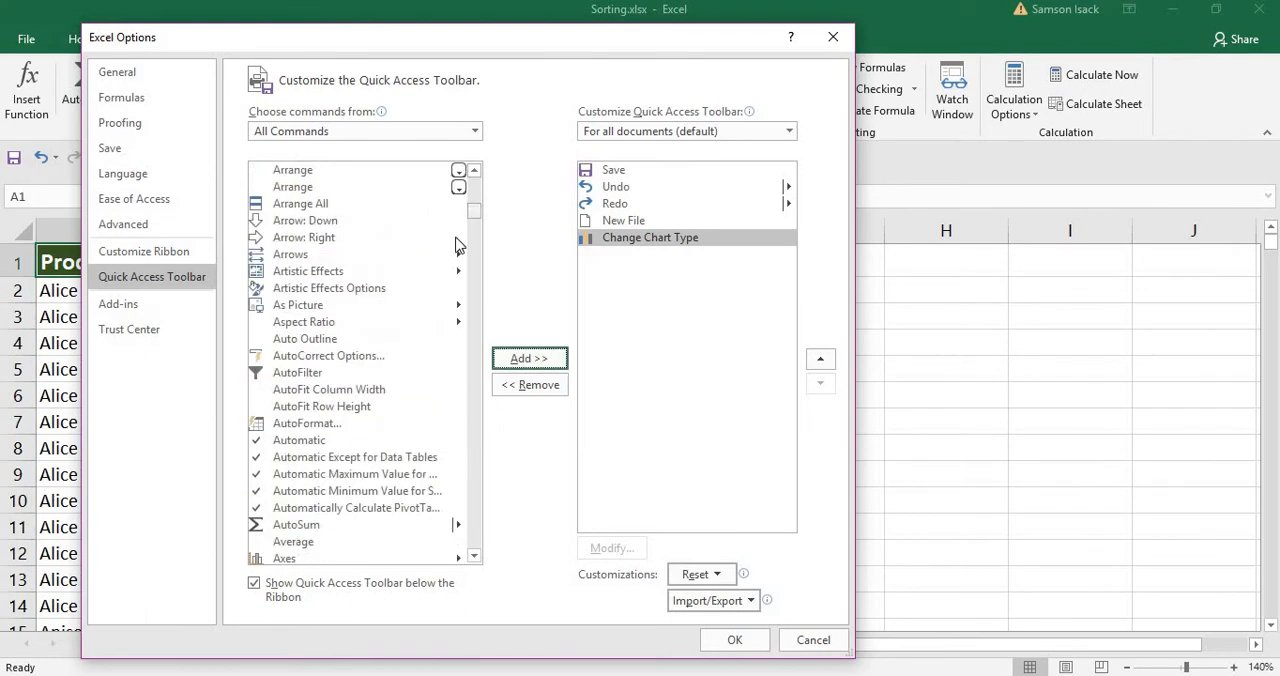
click(330, 372)
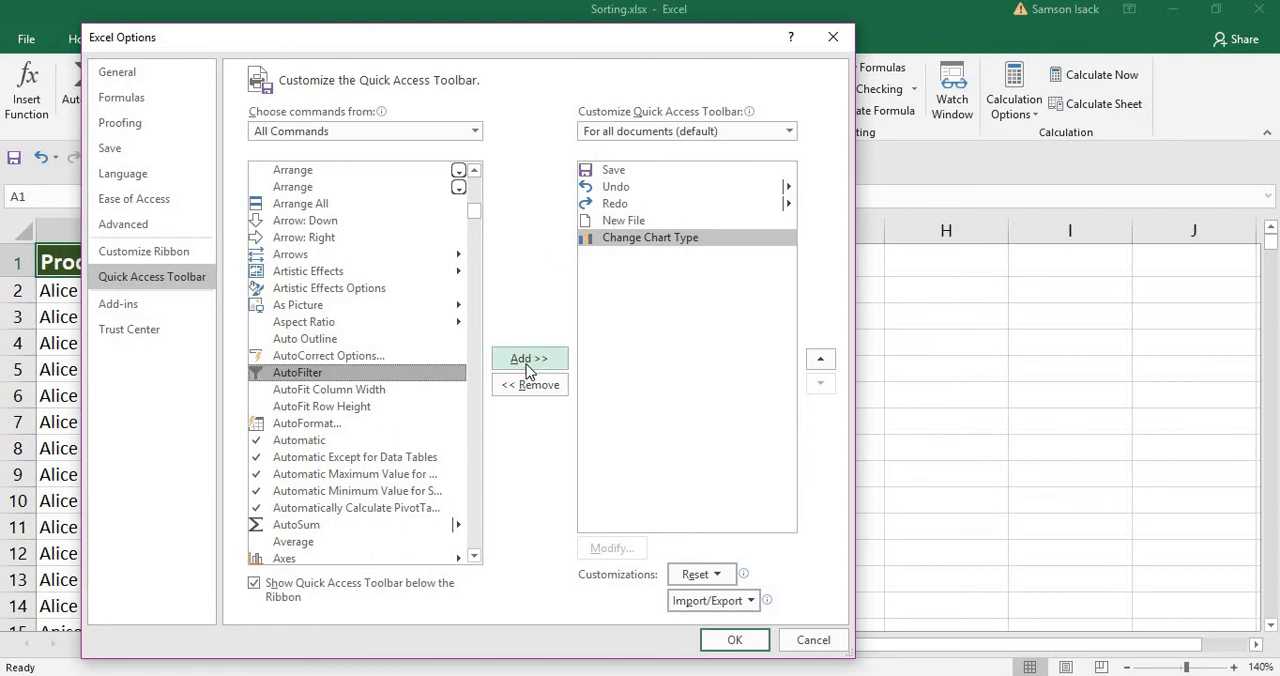
click(528, 360)
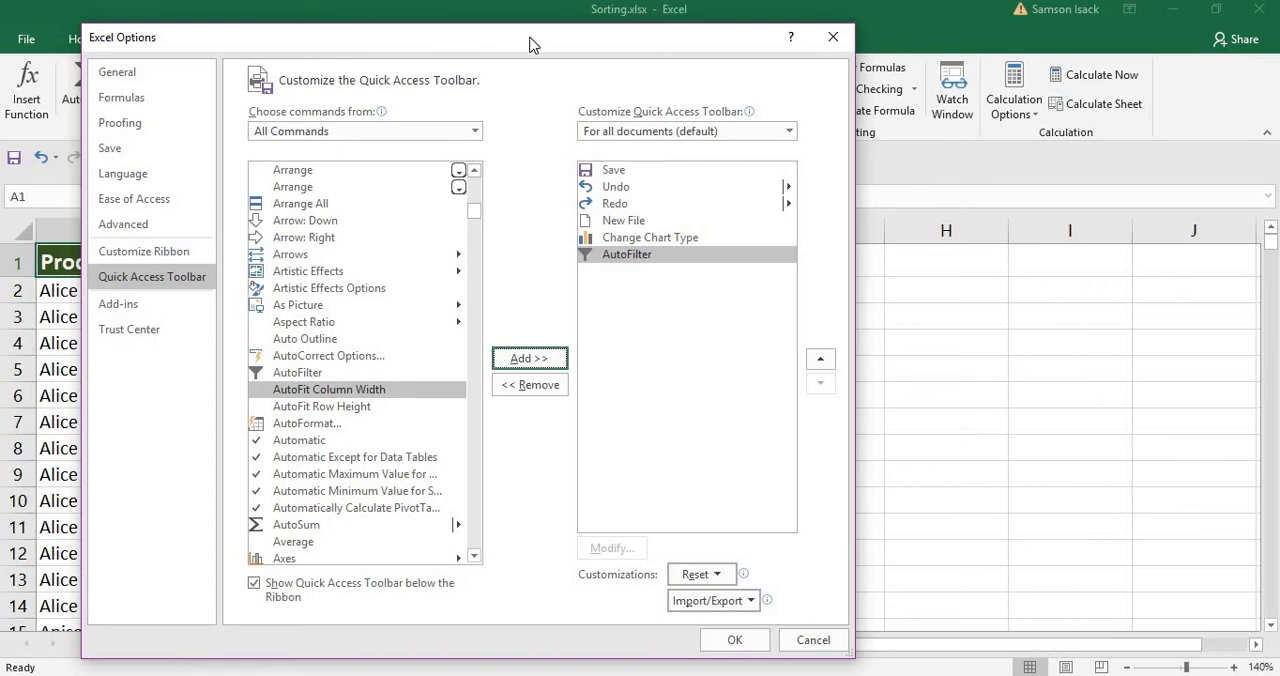
drag(528, 40, 574, 61)
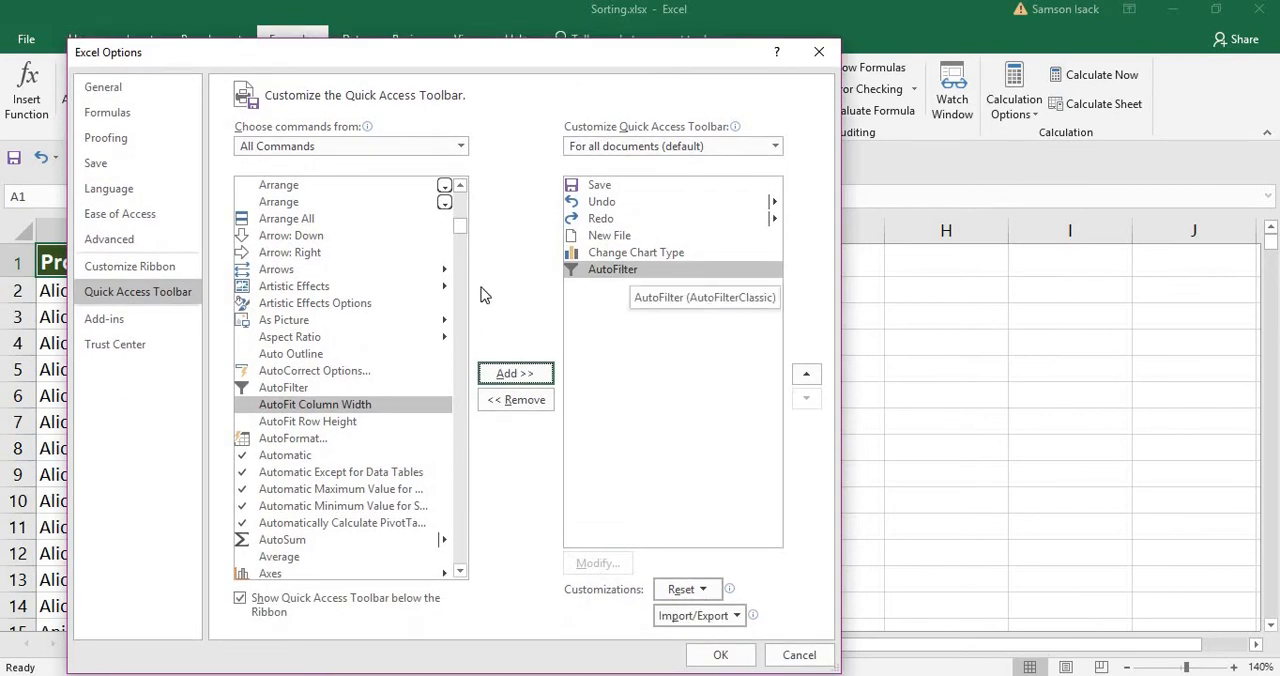
Switch the command source to Popular Commands and add Decrease Font Size to the Quick Access Toolbar.
click(461, 186)
click(461, 186)
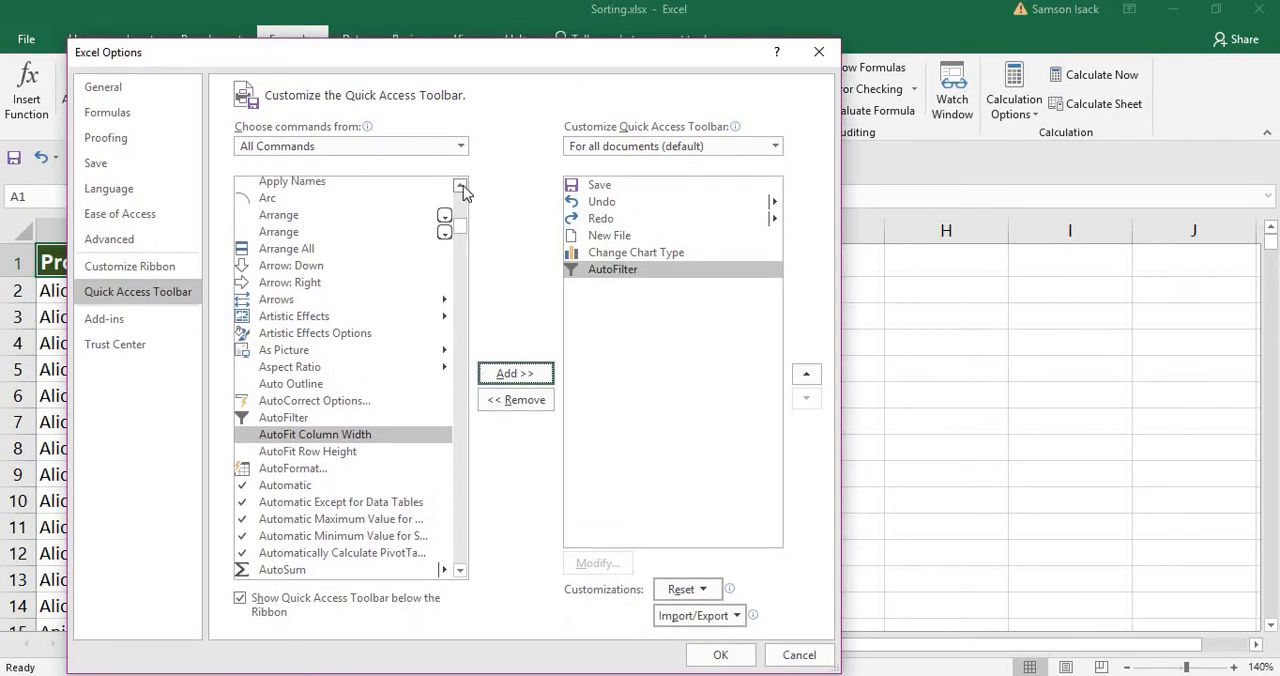
click(461, 186)
click(461, 186)
click(461, 186)
click(461, 186)
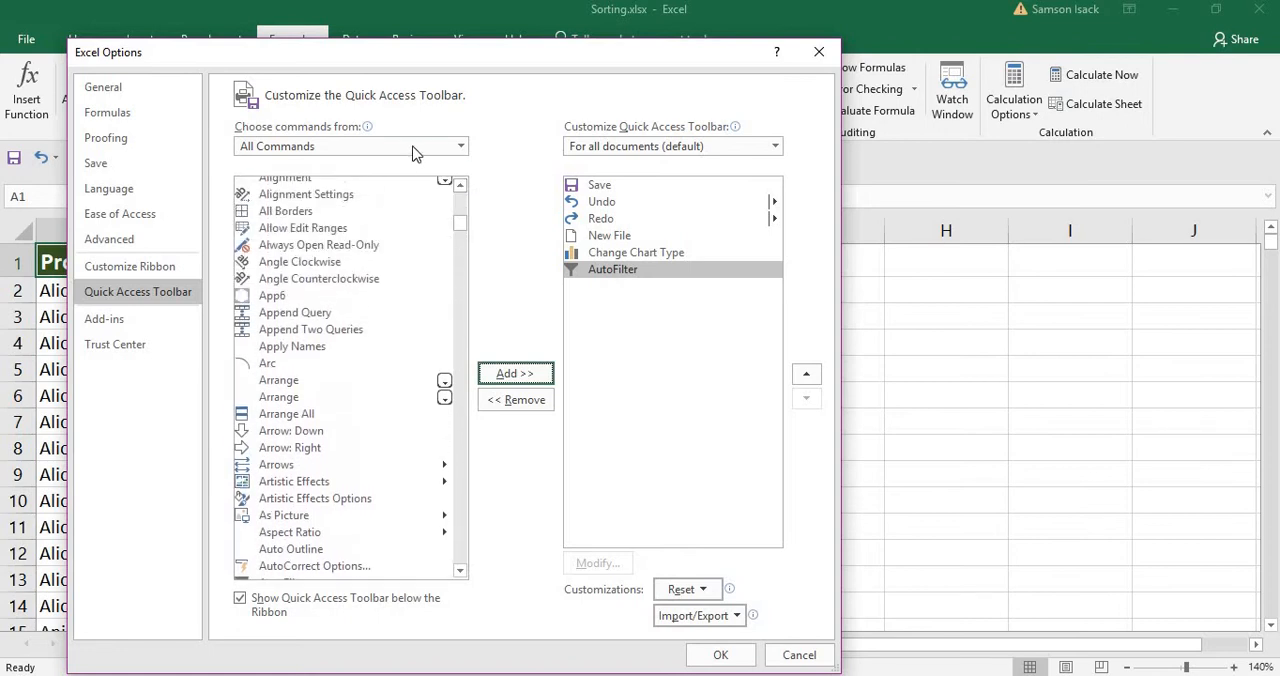
click(415, 146)
click(333, 167)
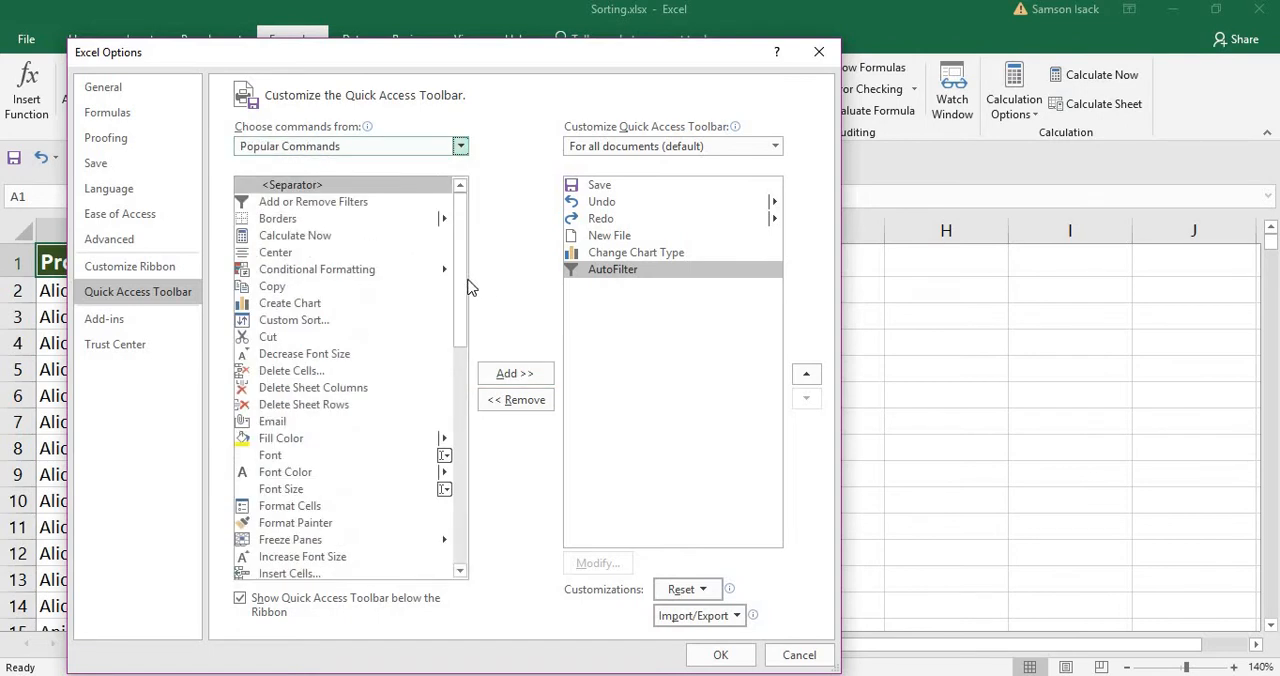
click(324, 356)
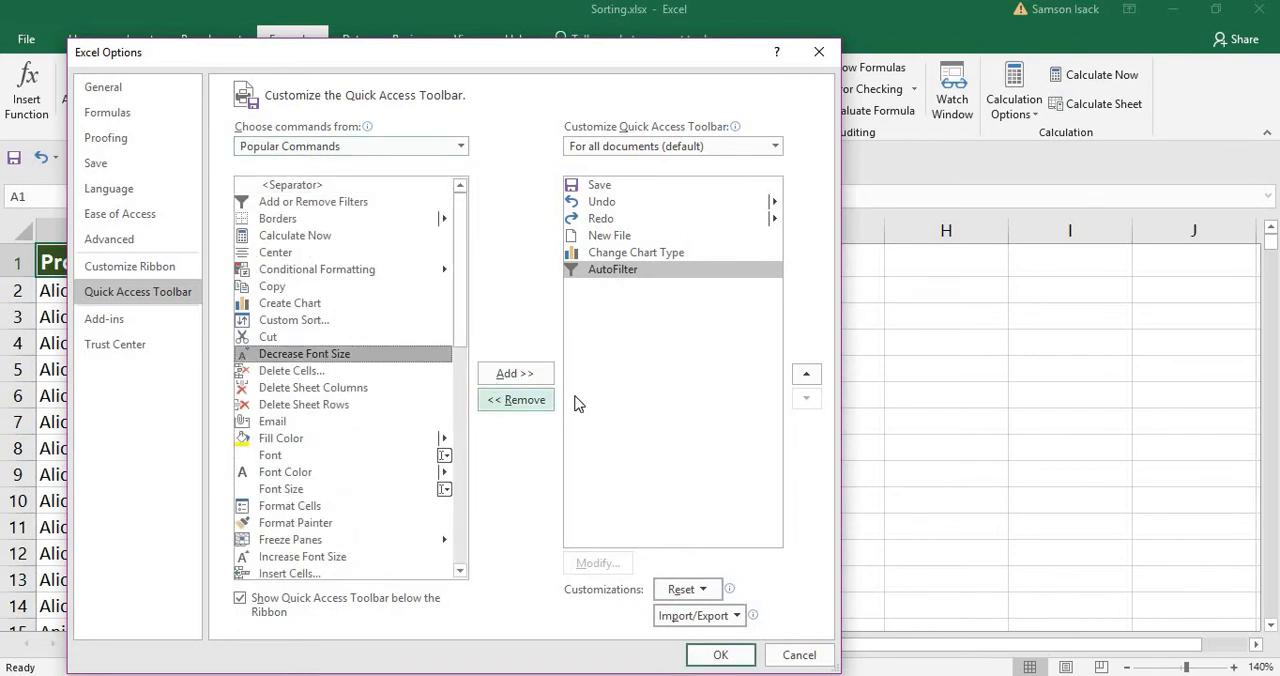
click(502, 378)
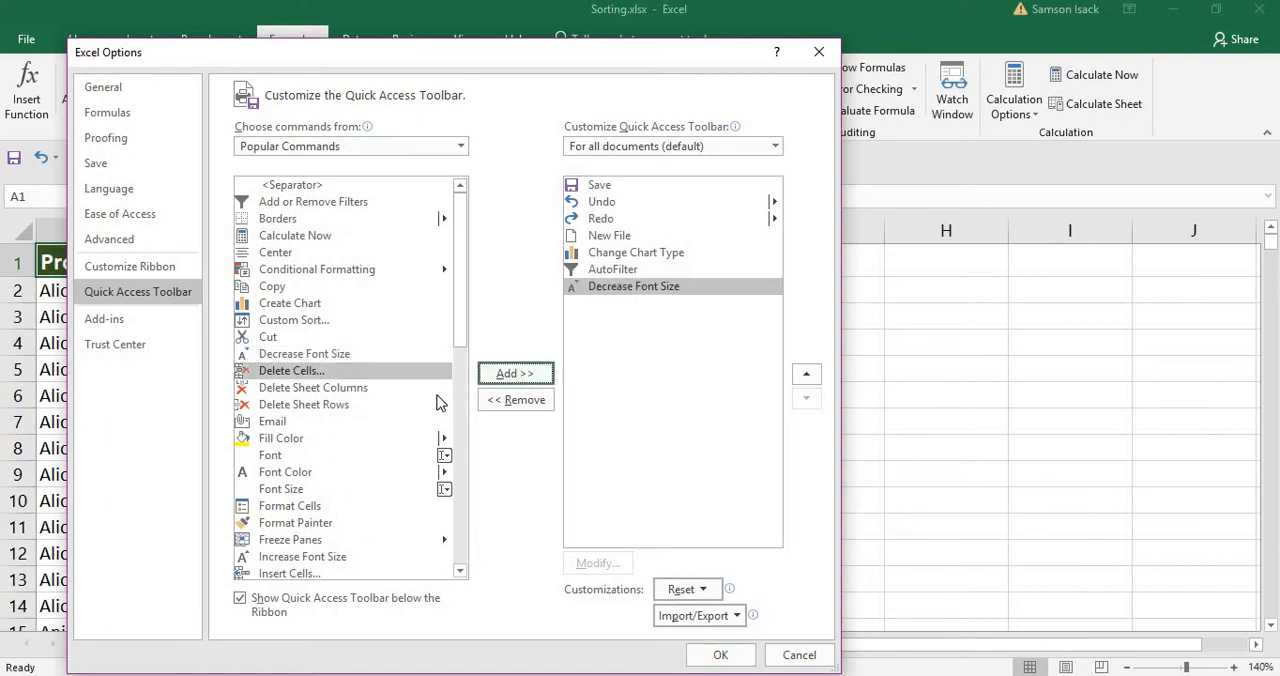
Add the Font Color and Format Cells commands to the Quick Access Toolbar and apply the customization.
click(285, 472)
click(528, 372)
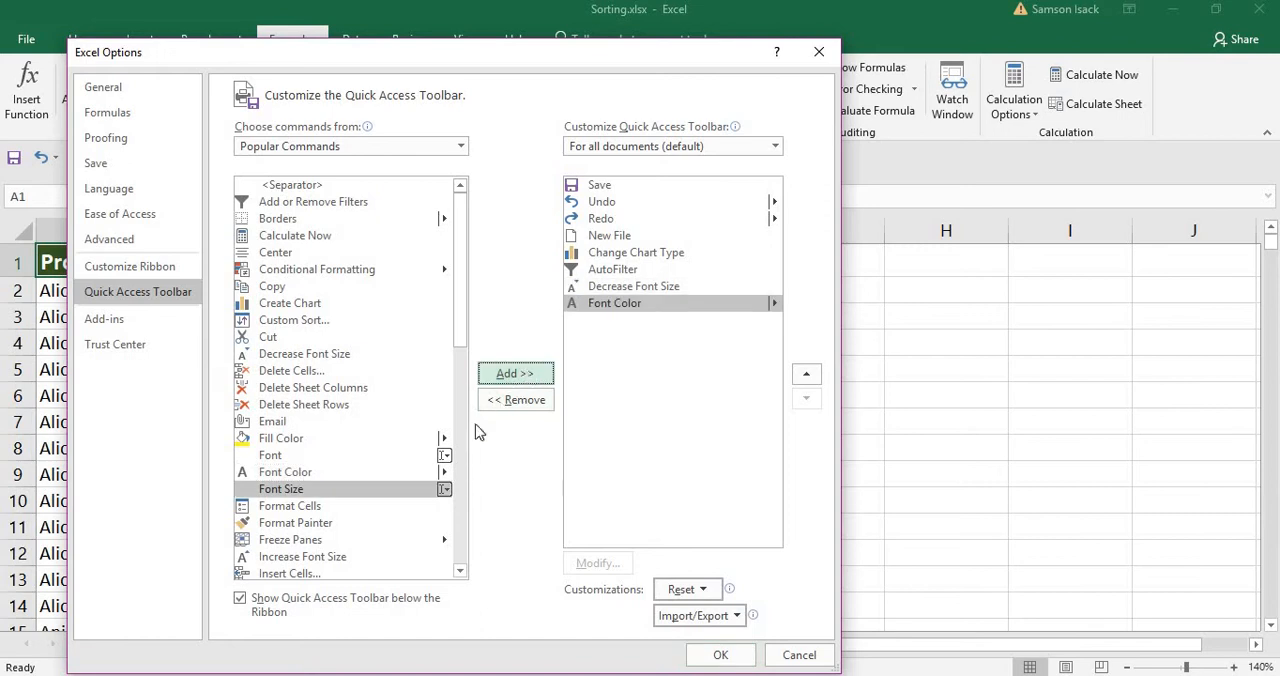
click(301, 508)
click(538, 377)
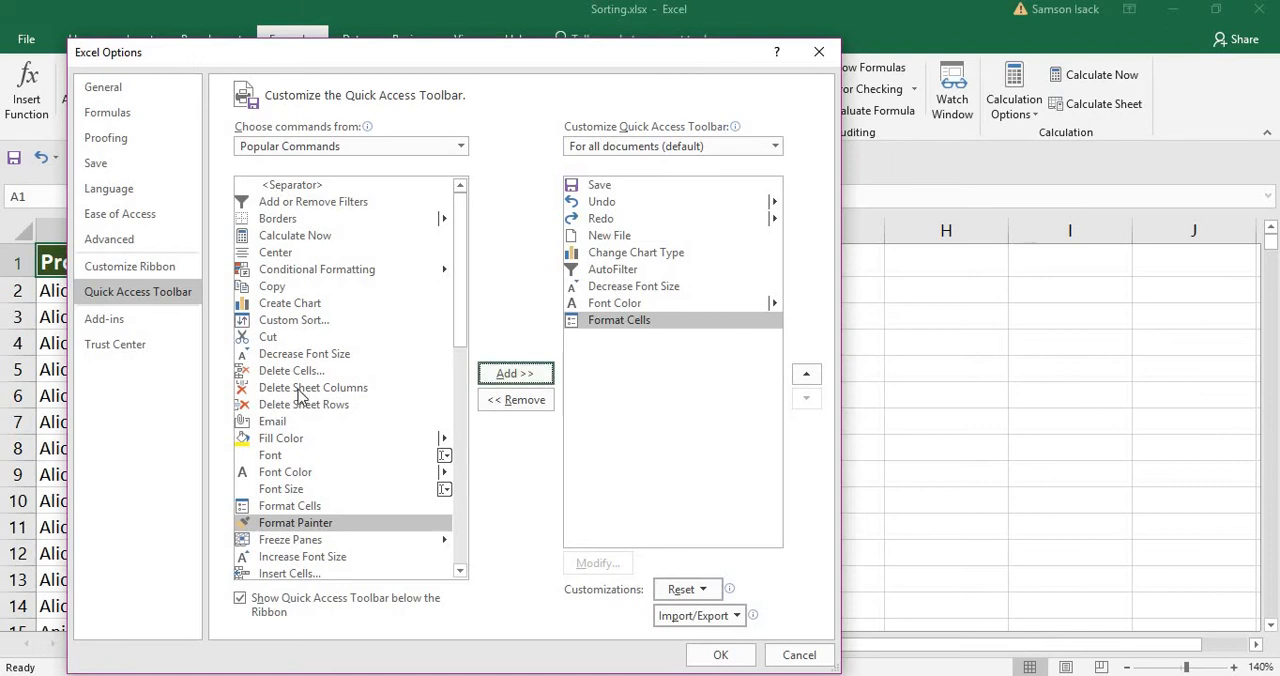
click(724, 662)
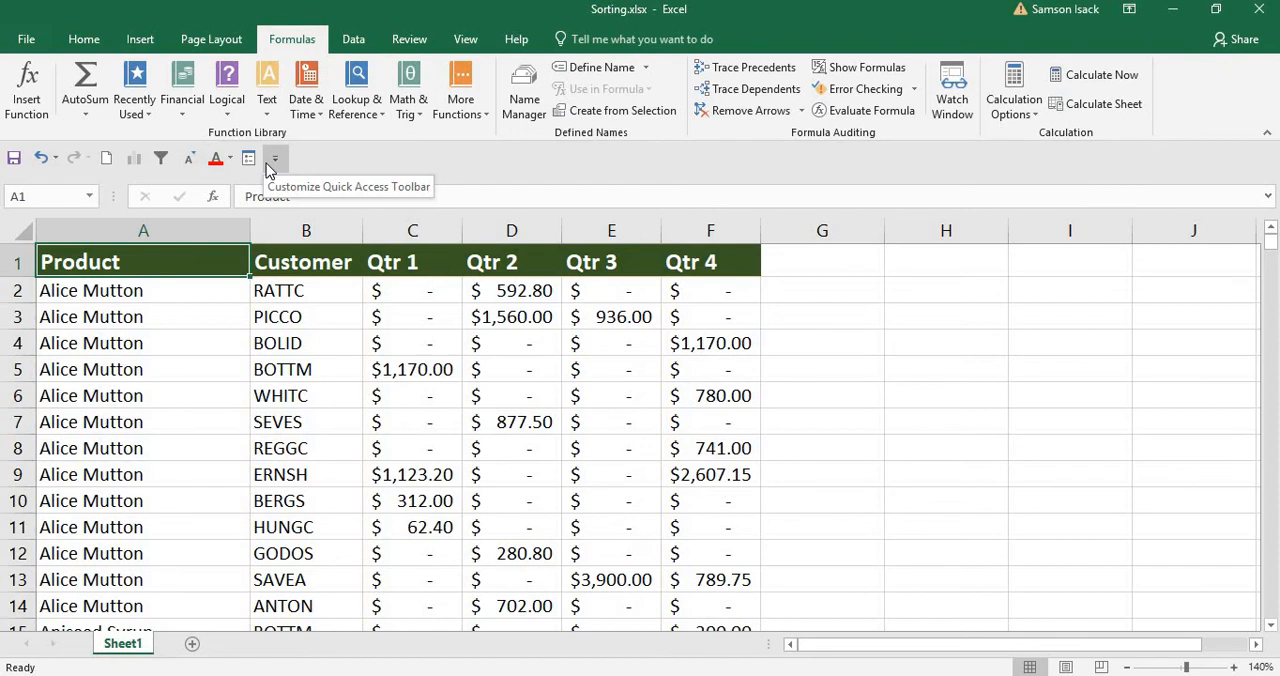
Color the text in cell A2 red with the Quick Access Toolbar's Font Color command.
click(170, 292)
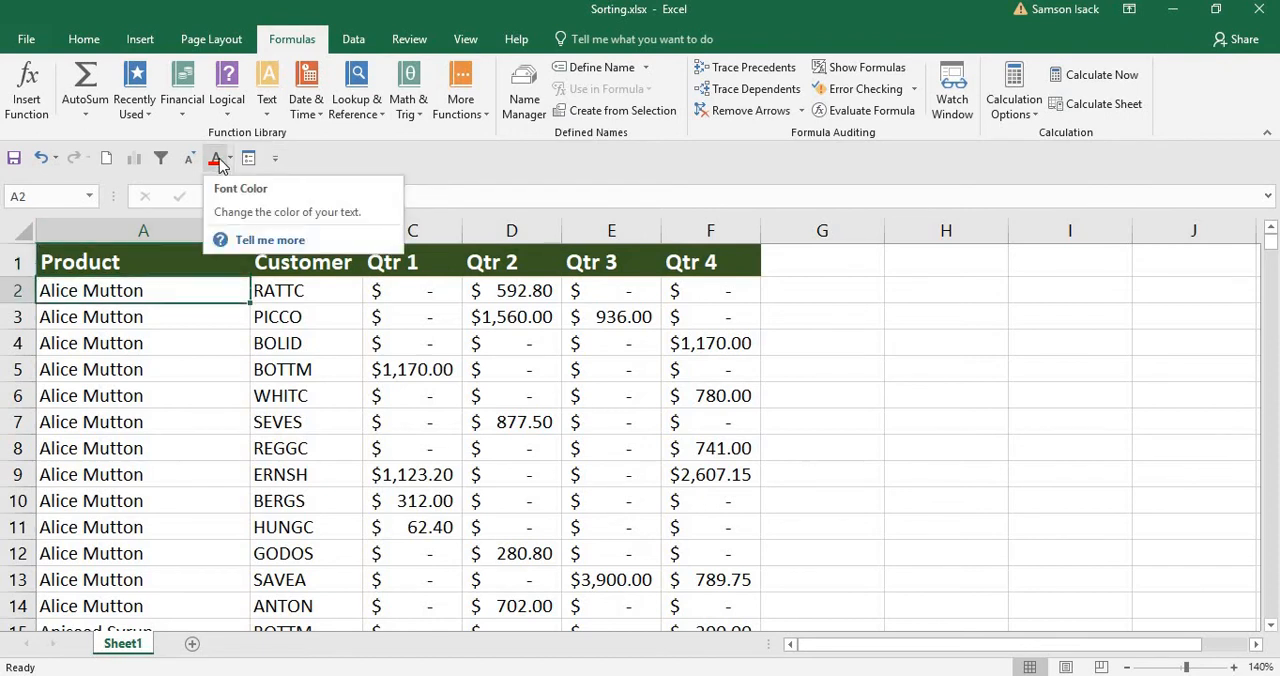
click(216, 158)
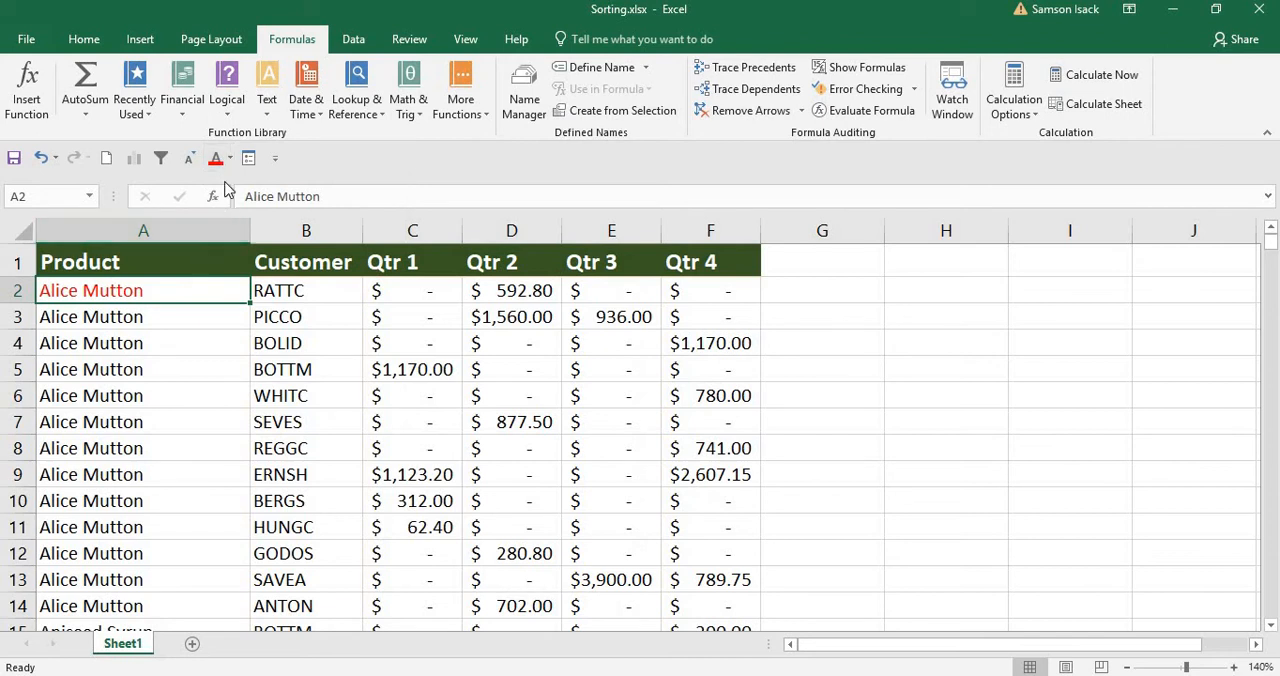
click(230, 158)
click(58, 389)
click(88, 42)
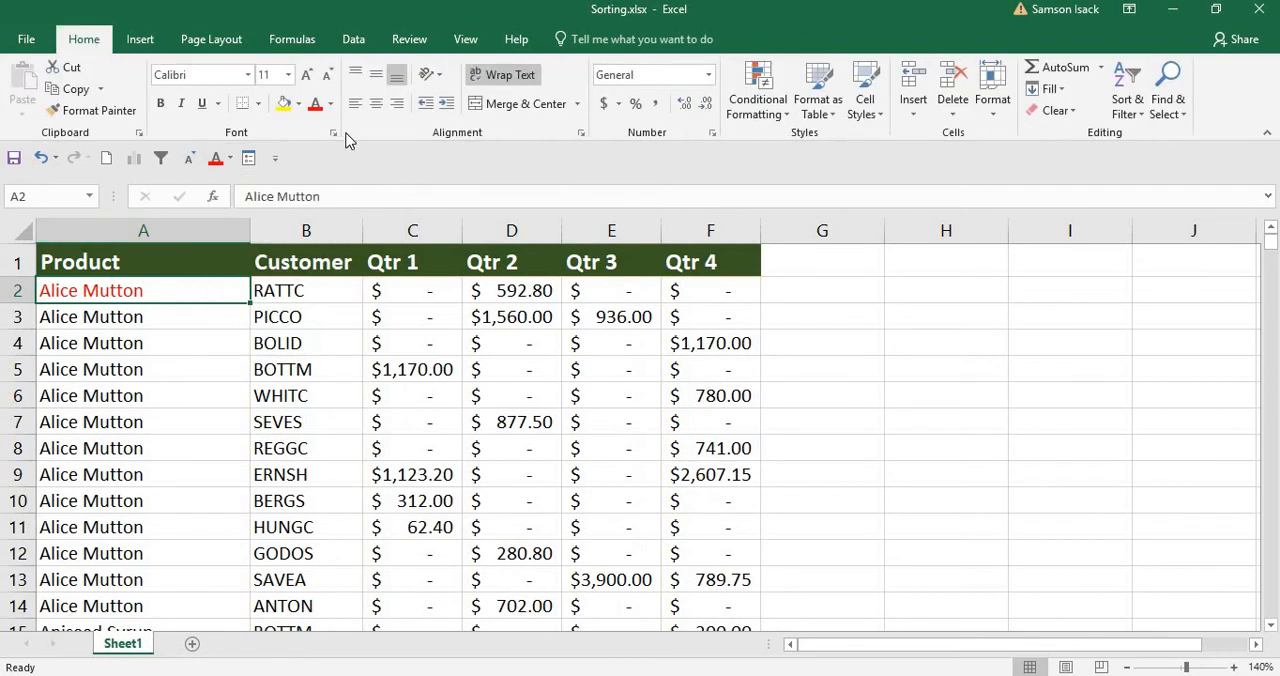
Filter the table to the product Alice Mutton with the Quick Access Toolbar's AutoFilter command and select cell A1.
click(165, 165)
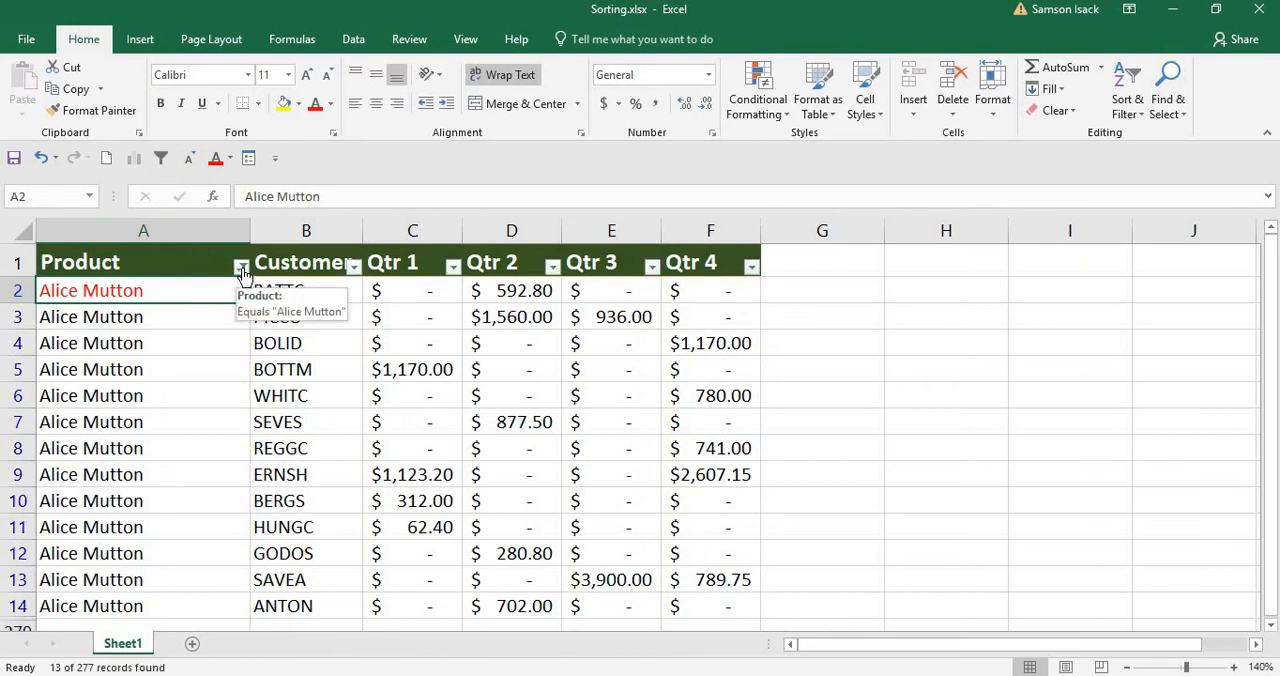
click(353, 42)
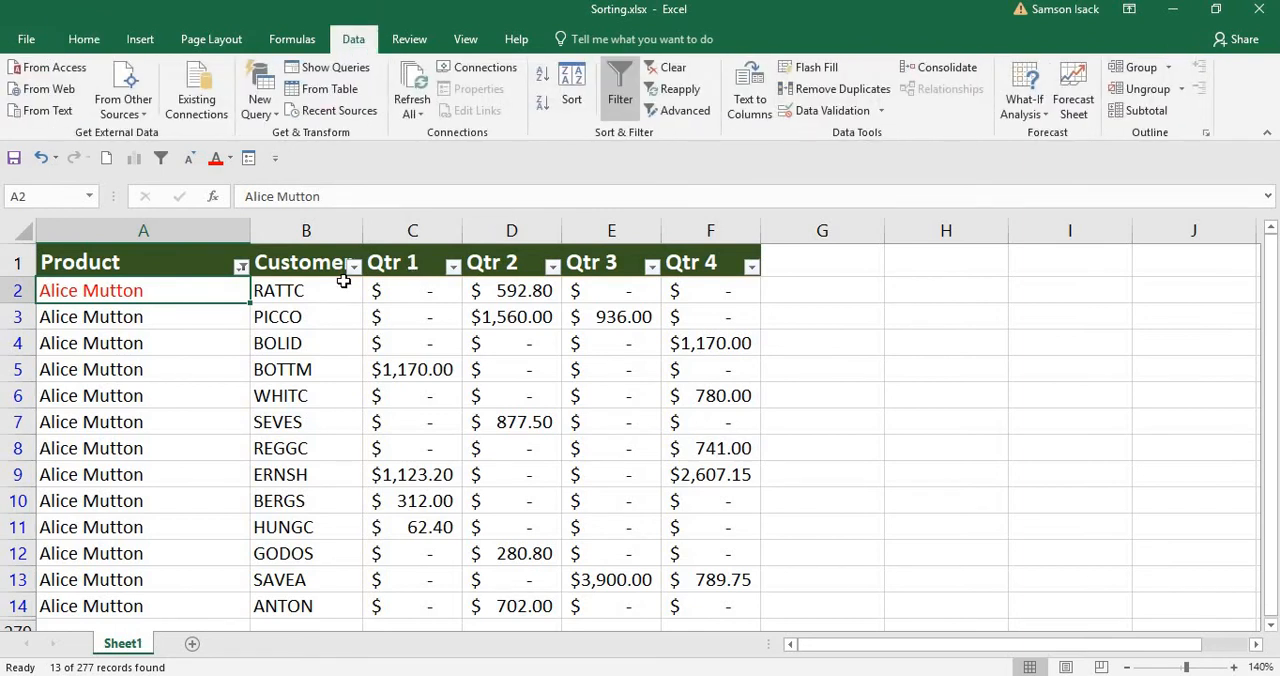
right_click(205, 264)
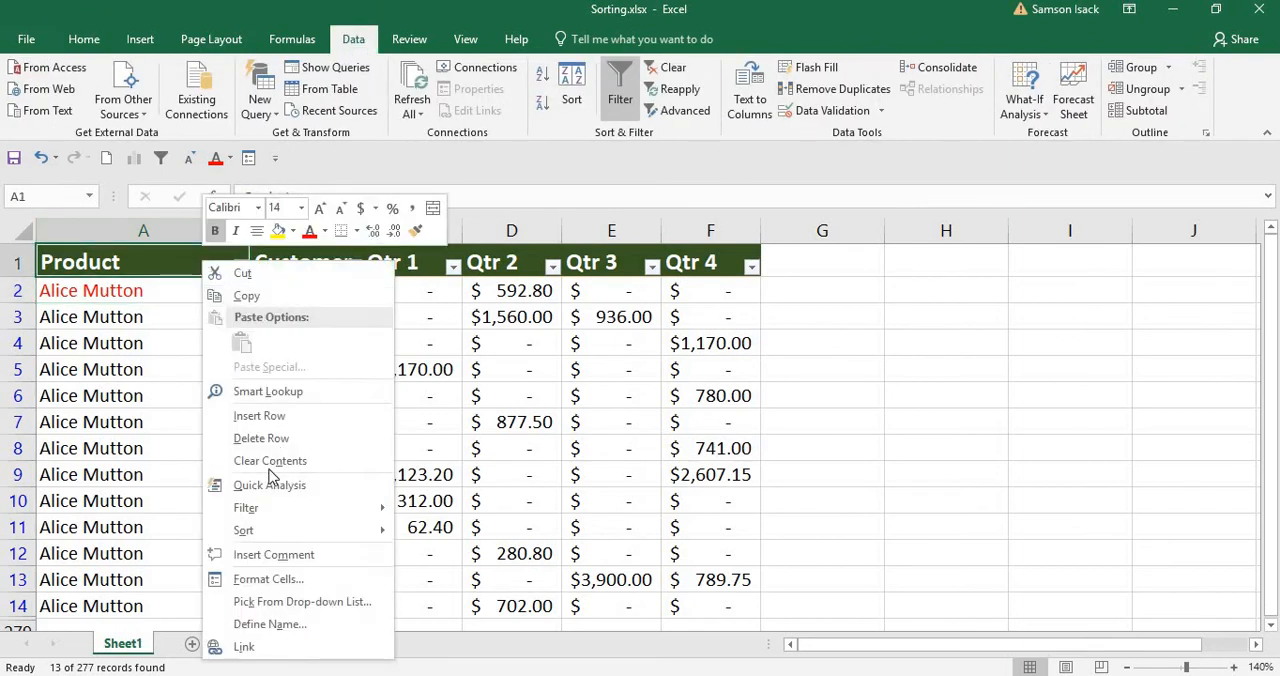
click(177, 260)
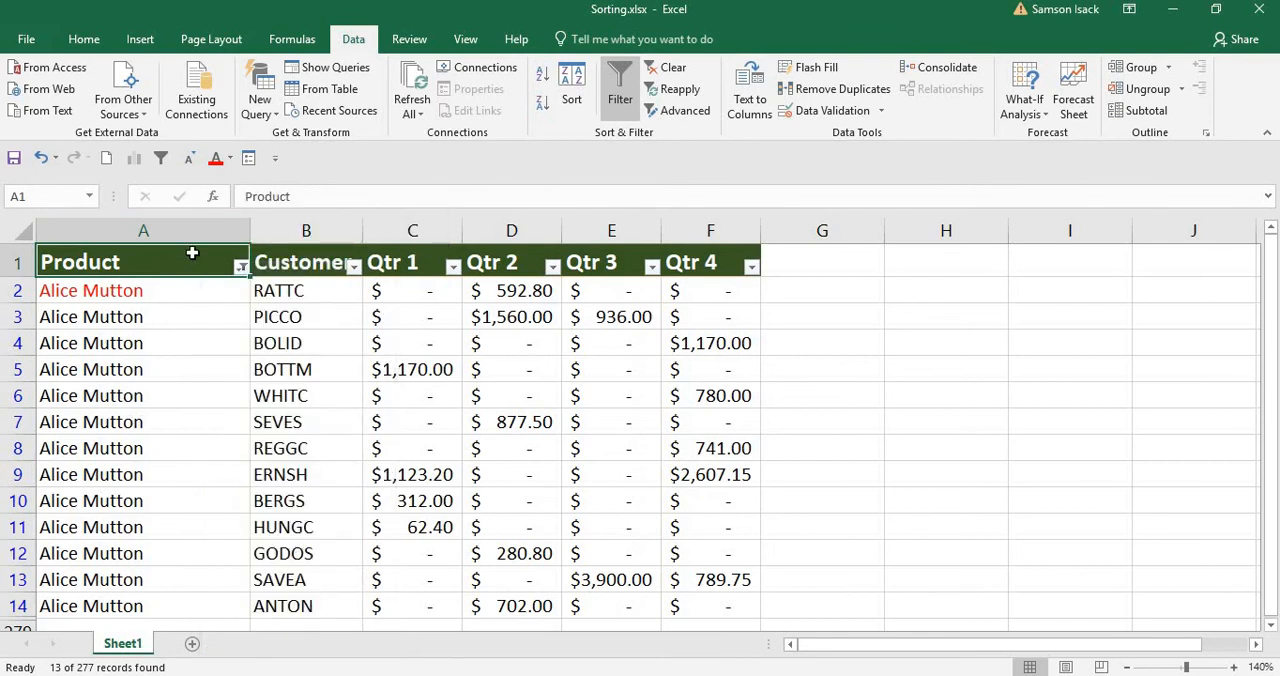
Remove the Format Cells and Font Color commands from the Quick Access Toolbar through its full customization options and apply.
click(274, 159)
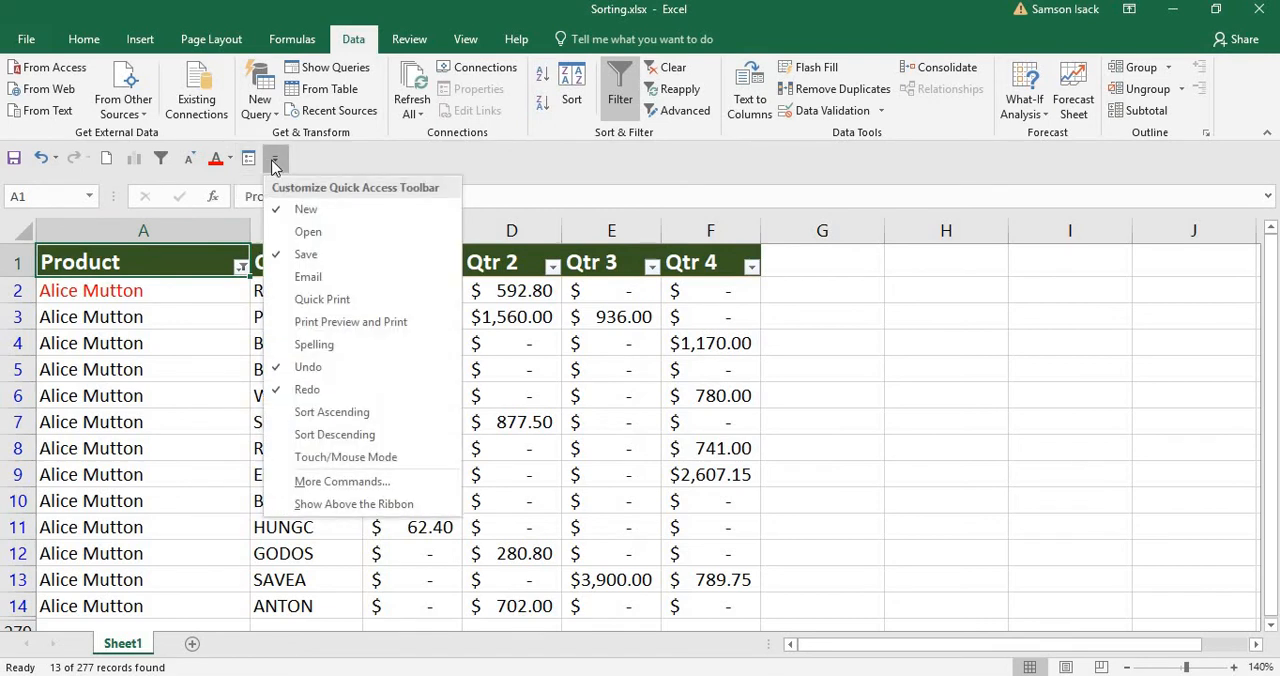
click(340, 482)
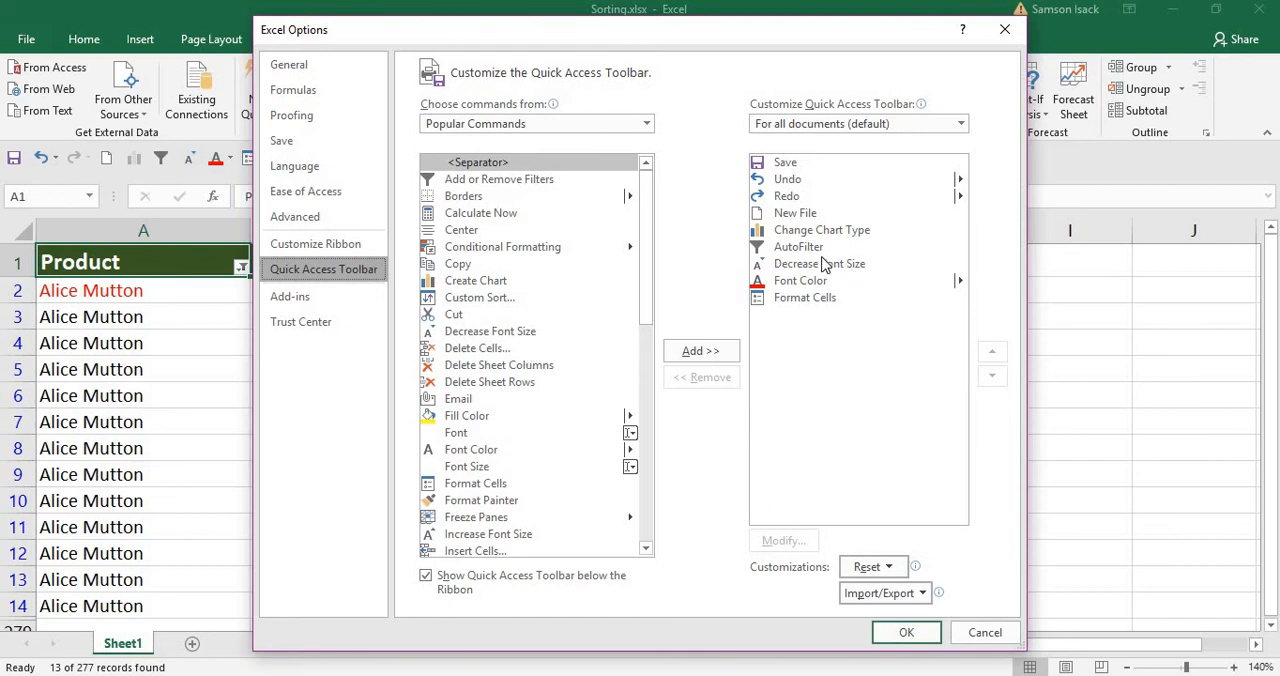
click(810, 305)
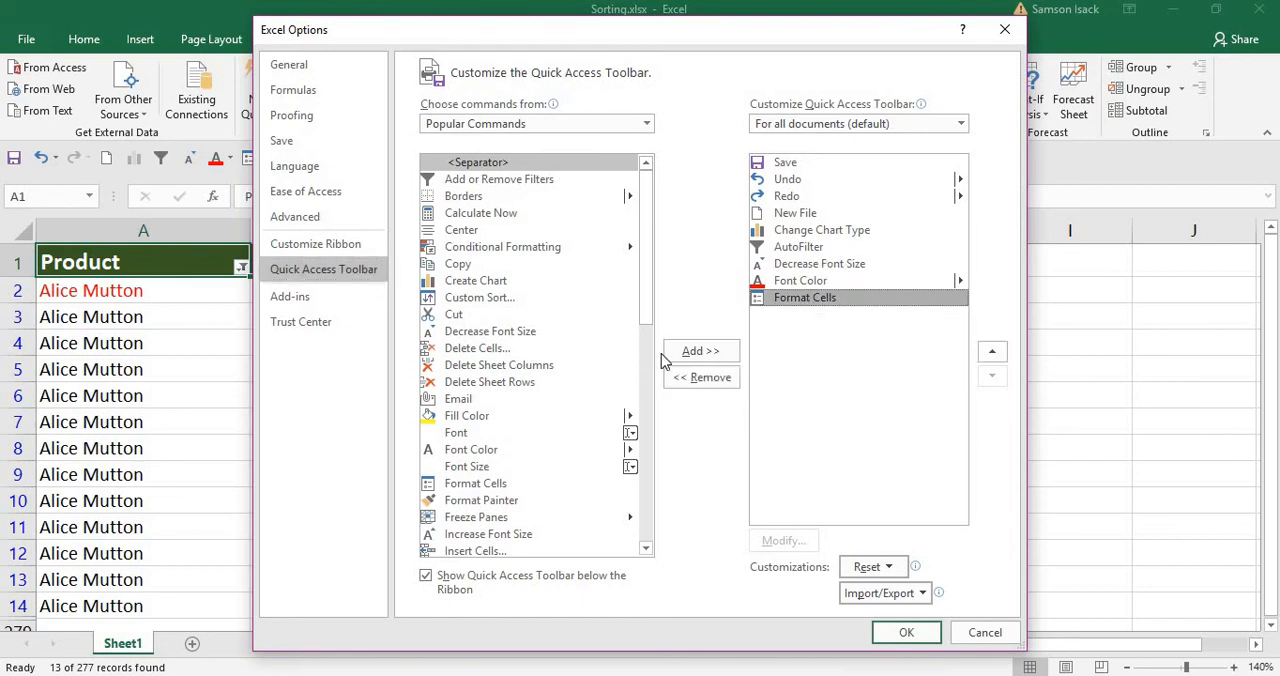
click(689, 380)
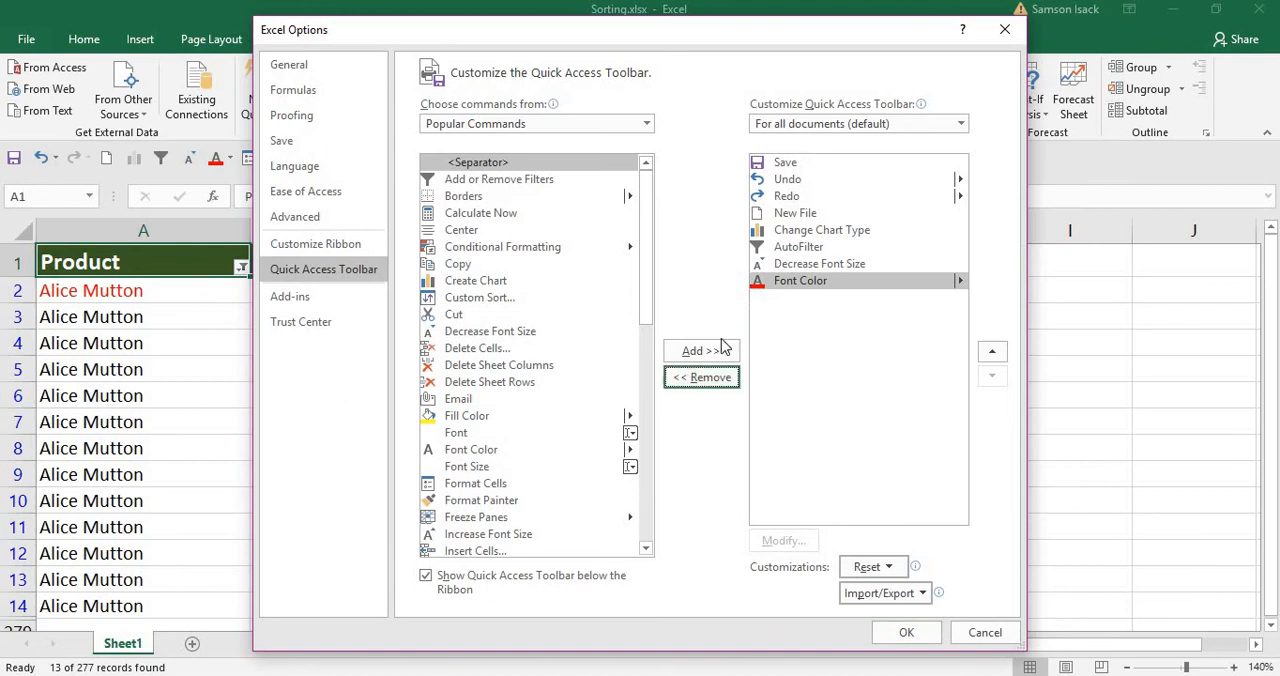
click(697, 381)
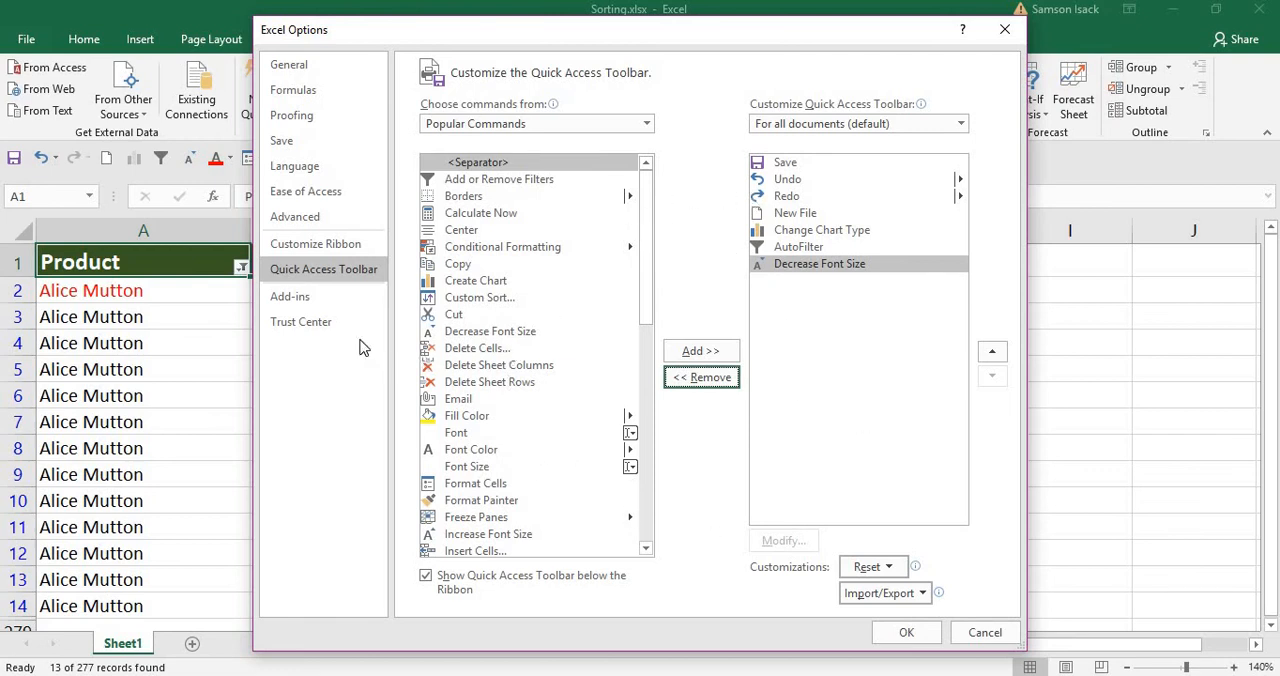
click(900, 632)
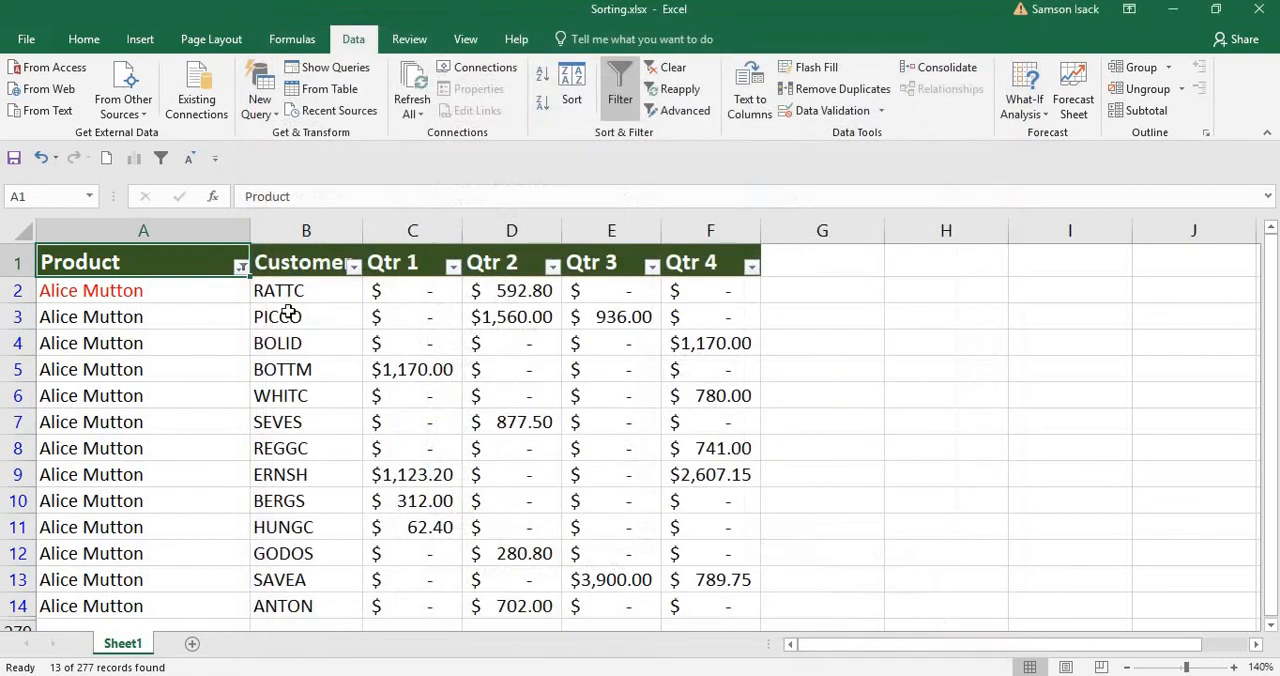
View the full customization options from the Quick Access Toolbar itself and close them without making changes.
click(214, 160)
click(330, 484)
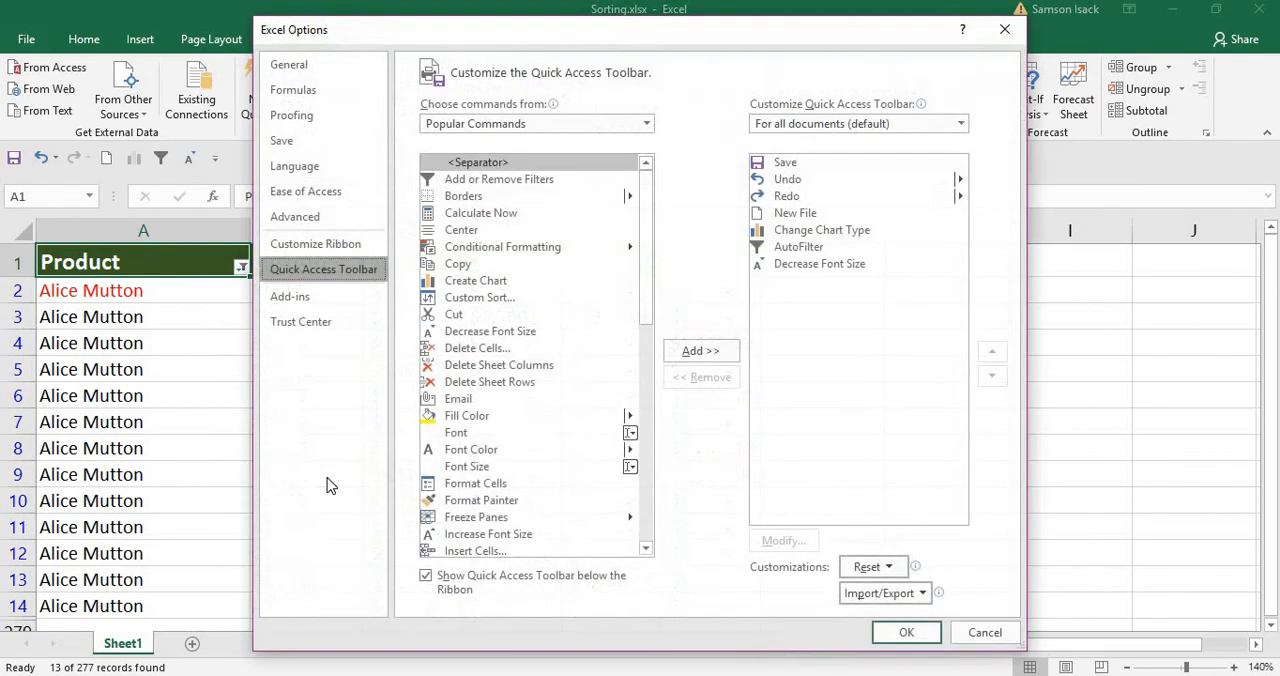
click(1003, 29)
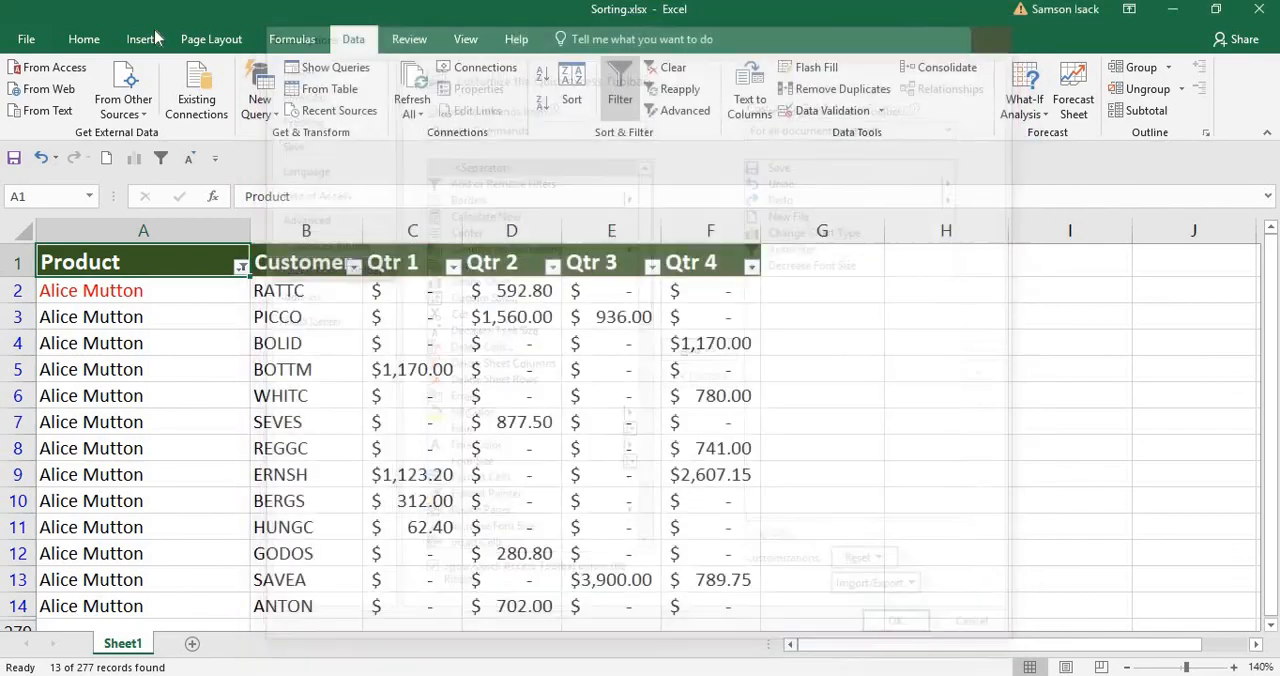
View the Quick Access Toolbar page by way of the general Excel Options and close the dialog.
click(40, 43)
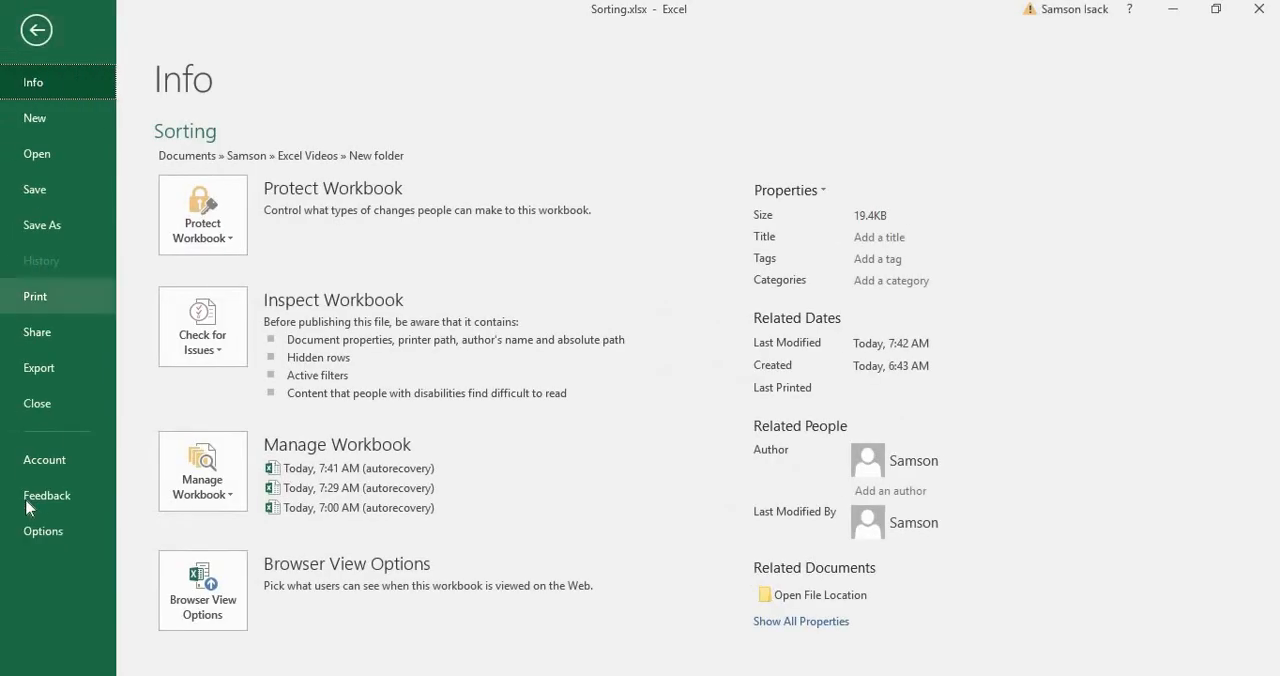
click(33, 532)
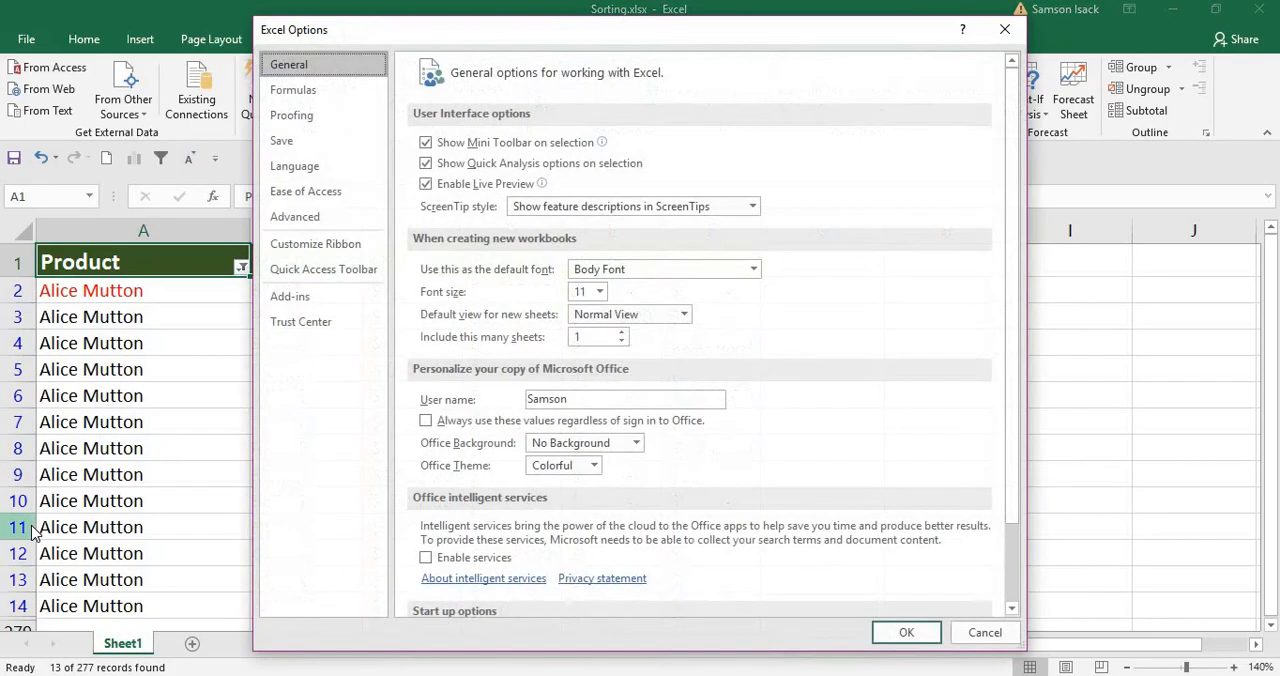
click(368, 279)
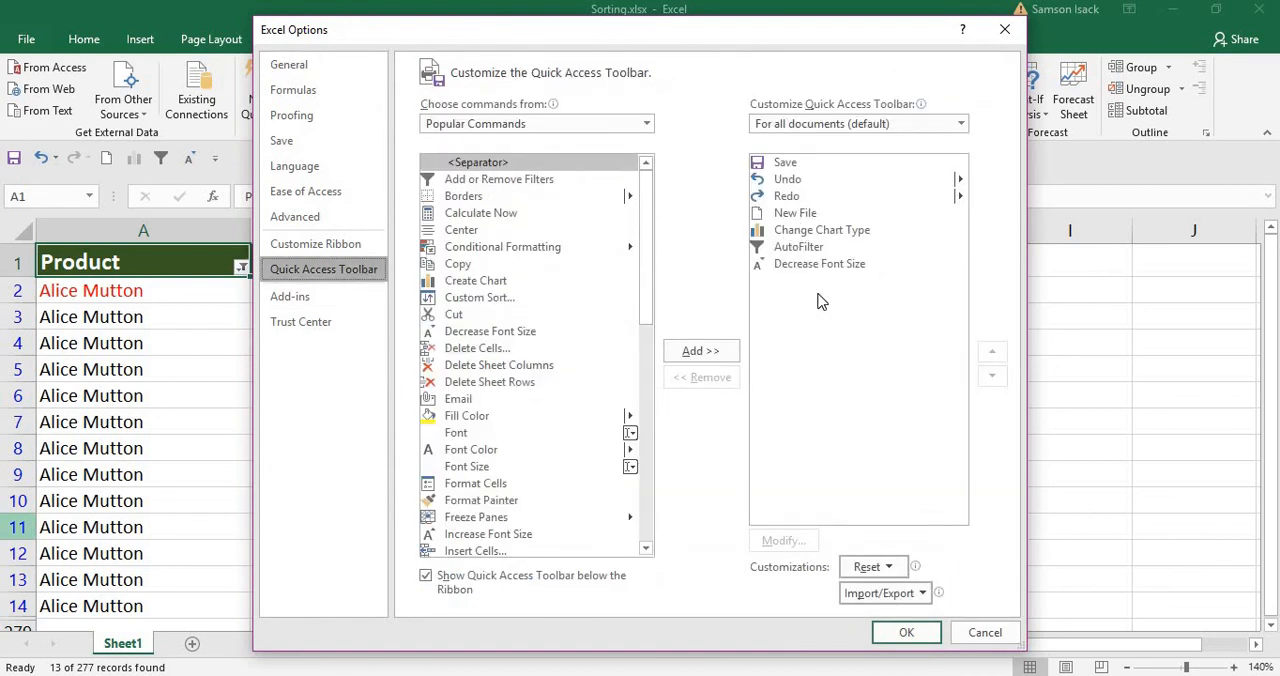
click(870, 622)
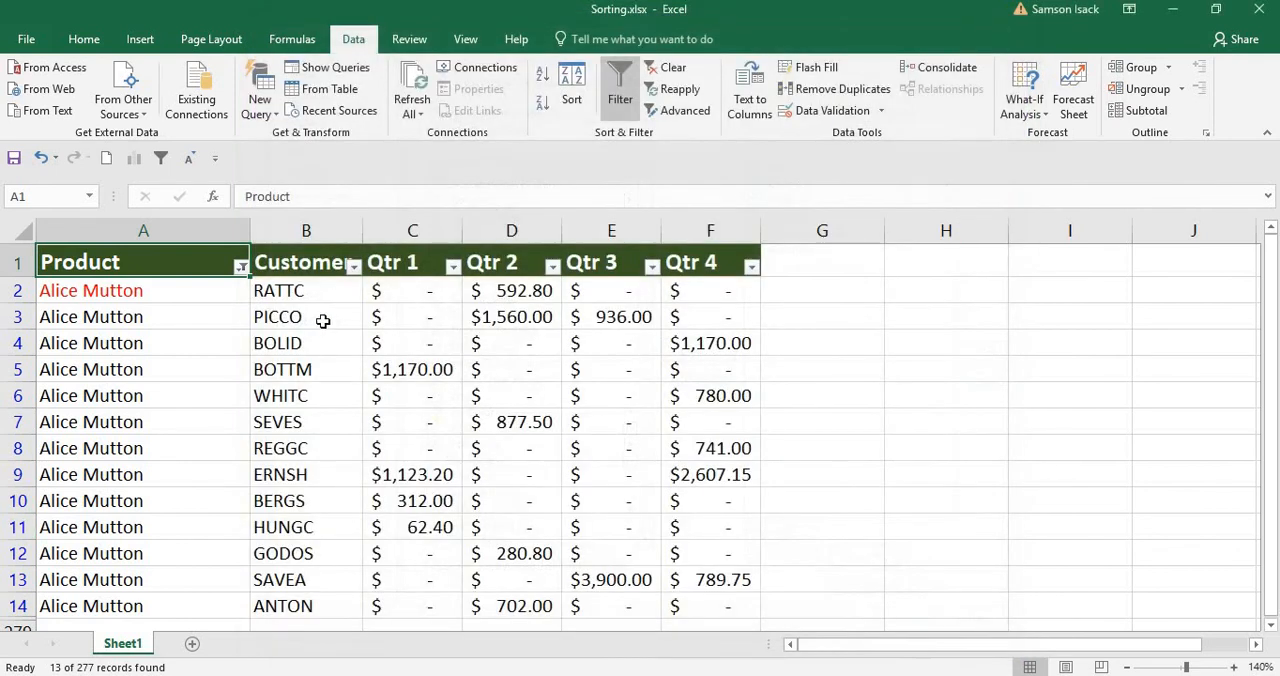
Move the Quick Access Toolbar above the ribbon.
click(216, 160)
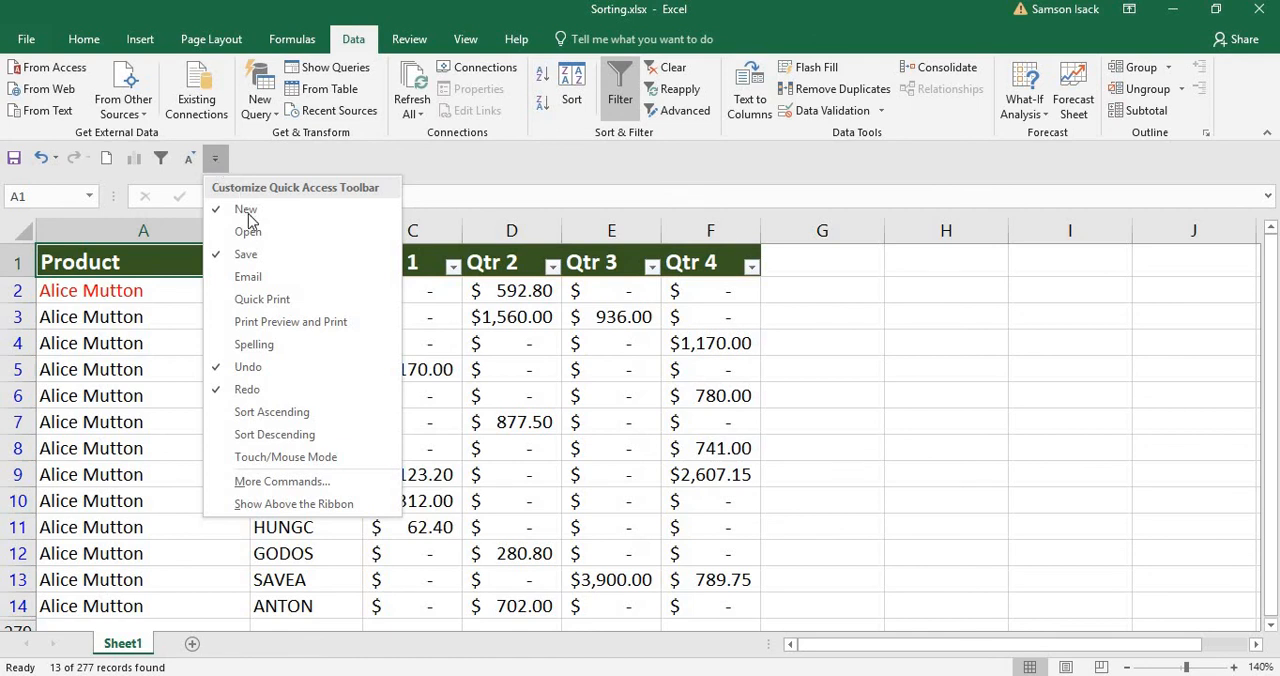
click(365, 513)
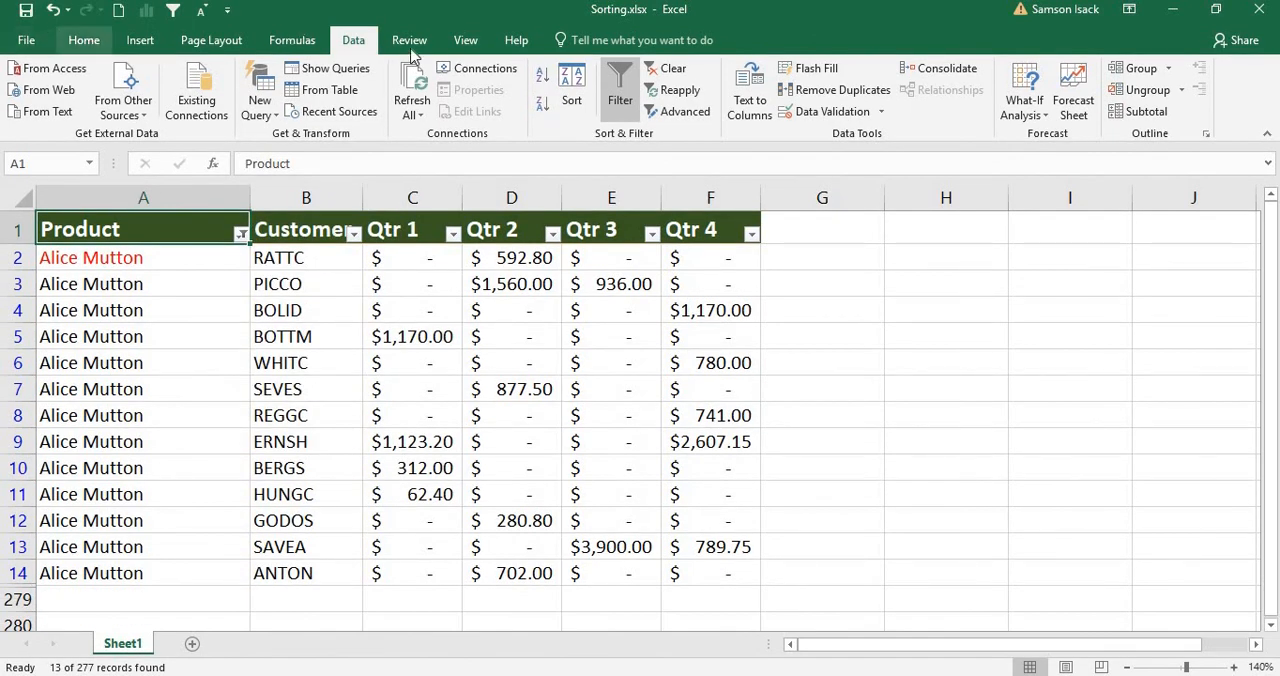